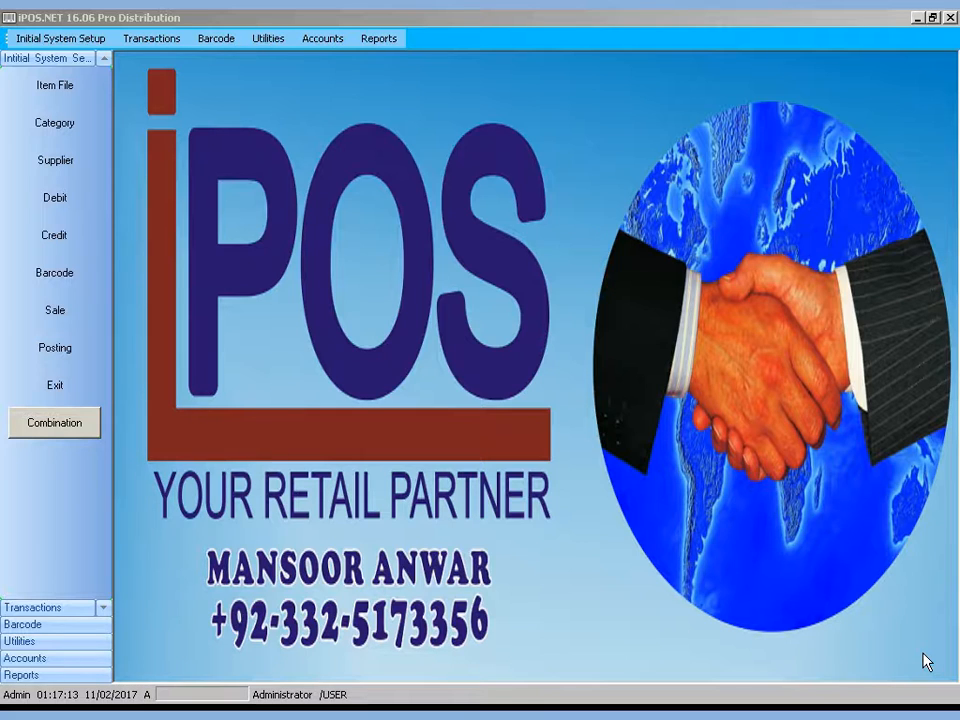
# Open Stock Purchase Return from Transactions to show posted debit note 000062 and its items
pyautogui.moveTo(930, 709)
pyautogui.click(54, 199)
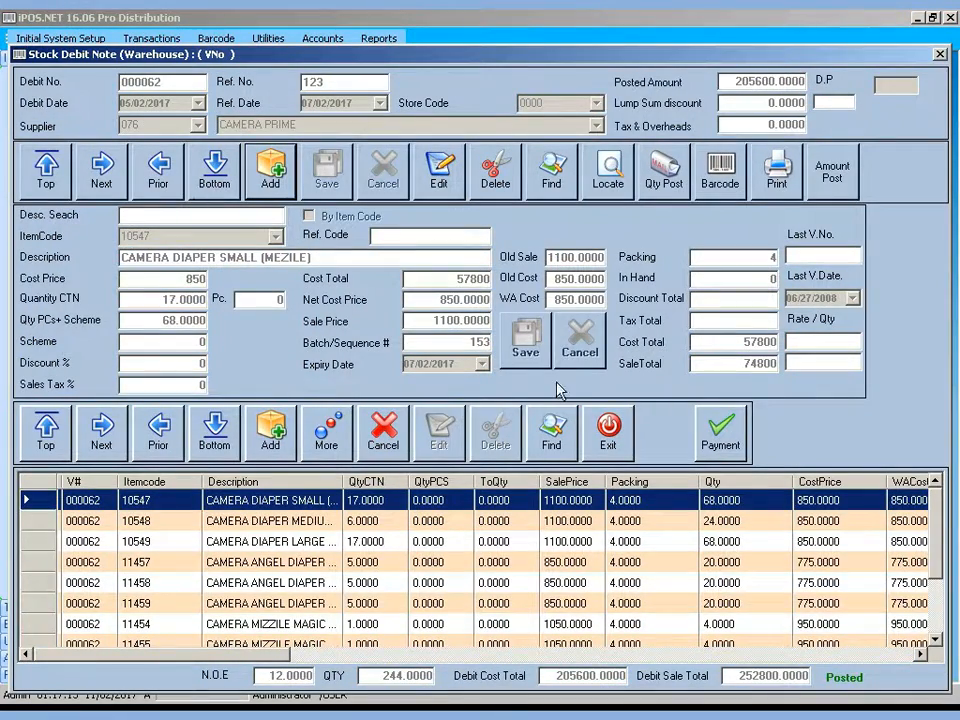
pyautogui.click(606, 438)
pyautogui.click(40, 192)
pyautogui.click(612, 424)
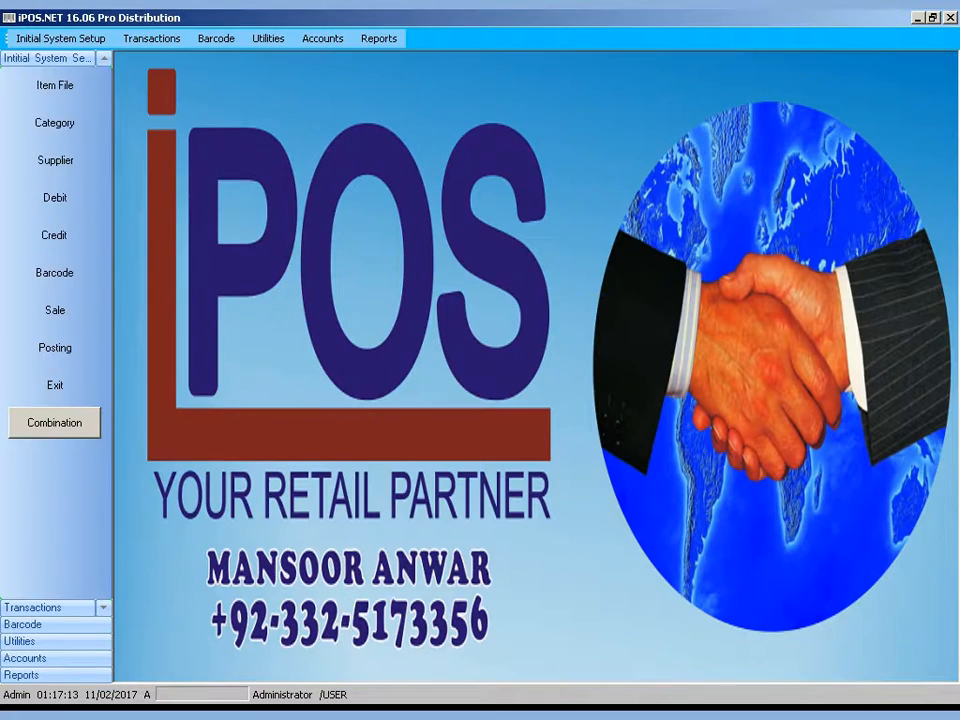
pyautogui.click(157, 40)
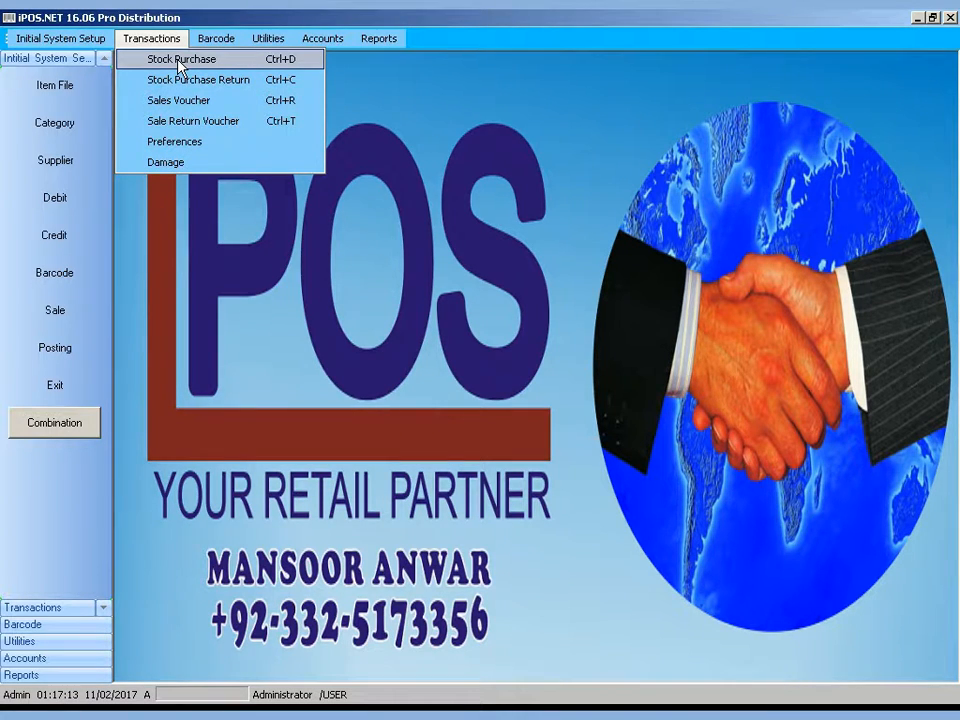
pyautogui.click(181, 60)
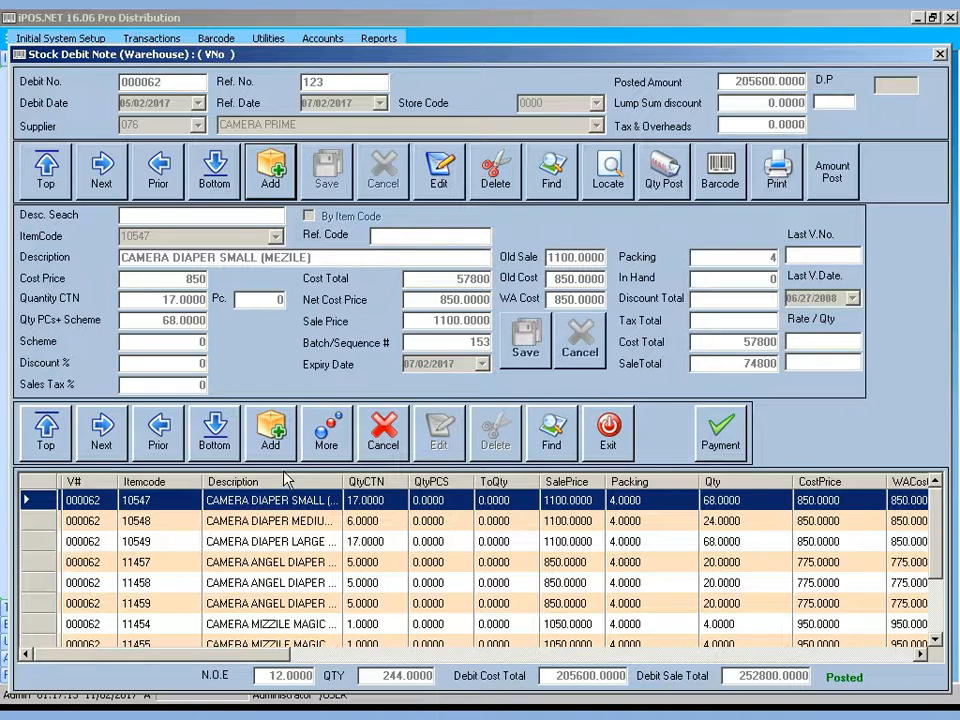
# Start a new debit note with Ref. No. 12365, dismissing the missing-supplier error
pyautogui.click(272, 166)
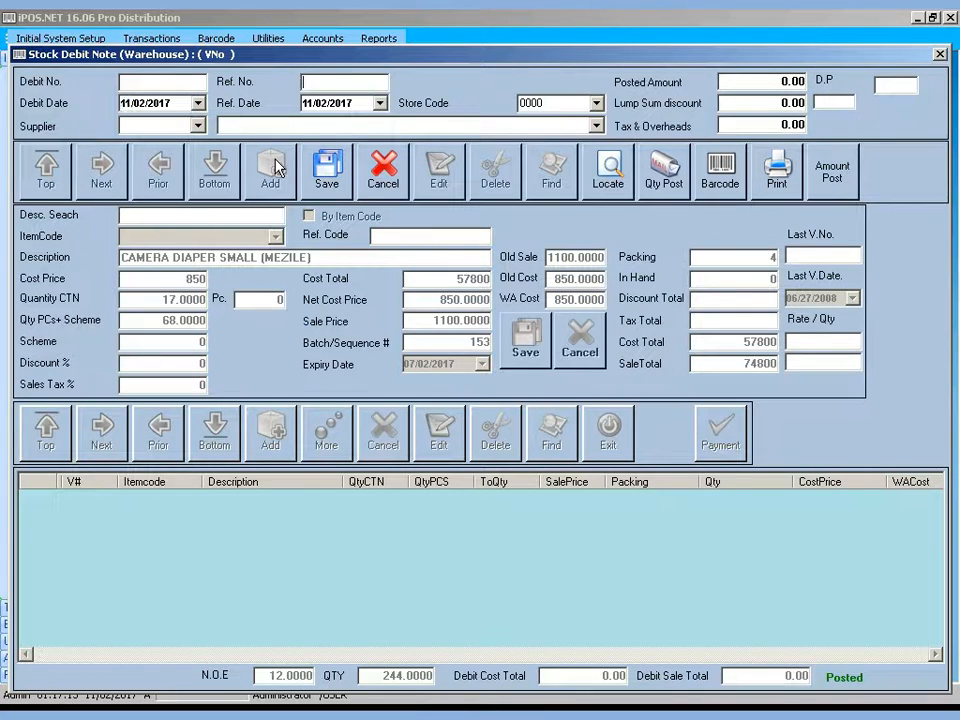
pyautogui.write('12365')
pyautogui.press('Tab')
pyautogui.press('Tab')
pyautogui.press('Tab')
pyautogui.press('Tab')
pyautogui.press('Tab')
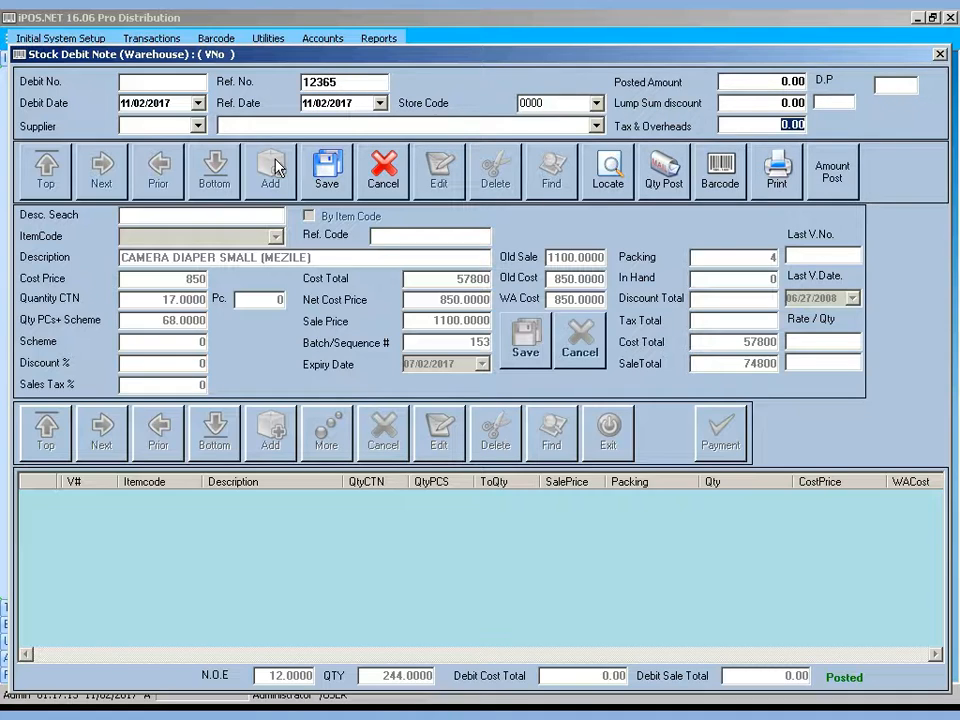
pyautogui.press('Tab')
pyautogui.click(793, 104)
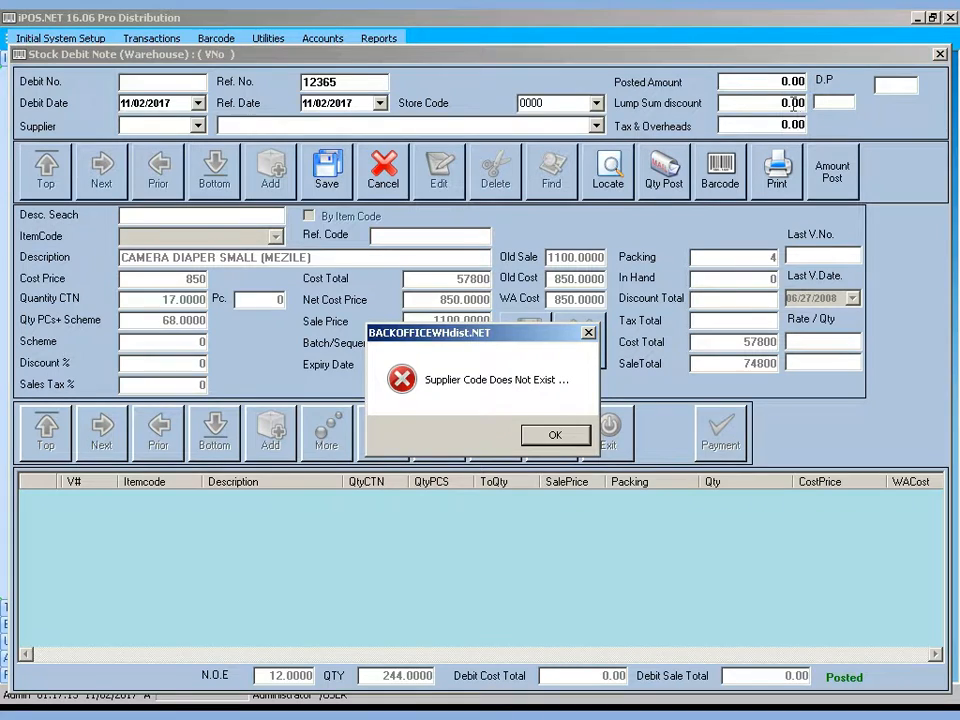
pyautogui.click(550, 436)
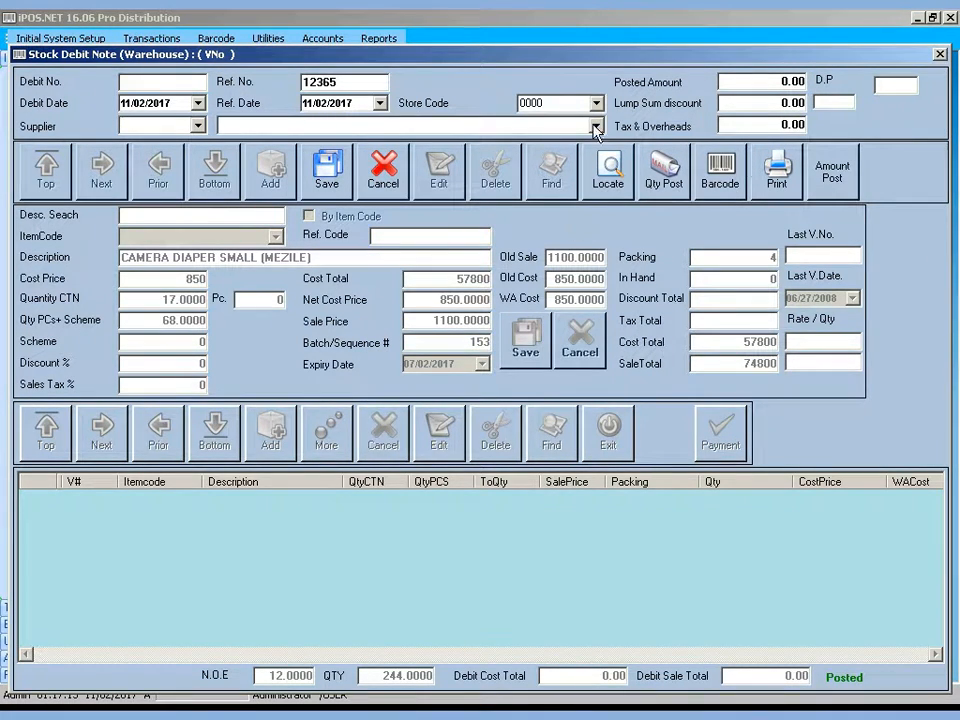
# Pick PRIME as the supplier and move to the item code field
pyautogui.press('Down')
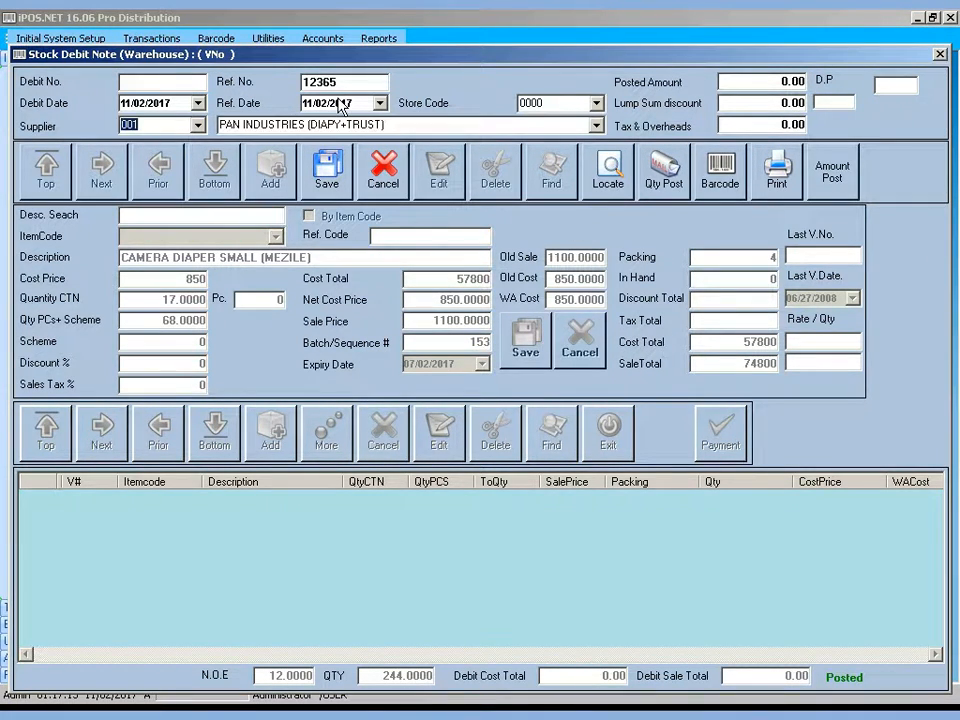
pyautogui.press('Tab')
pyautogui.write('PA')
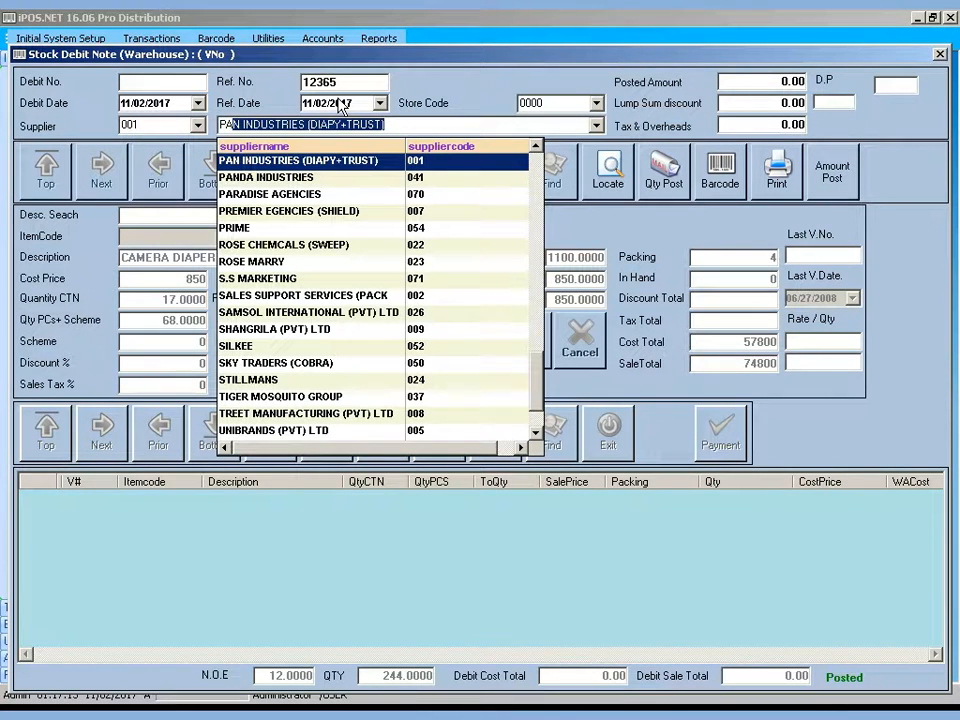
pyautogui.press('Down')
pyautogui.press('Down')
pyautogui.press('Down')
pyautogui.press('Down')
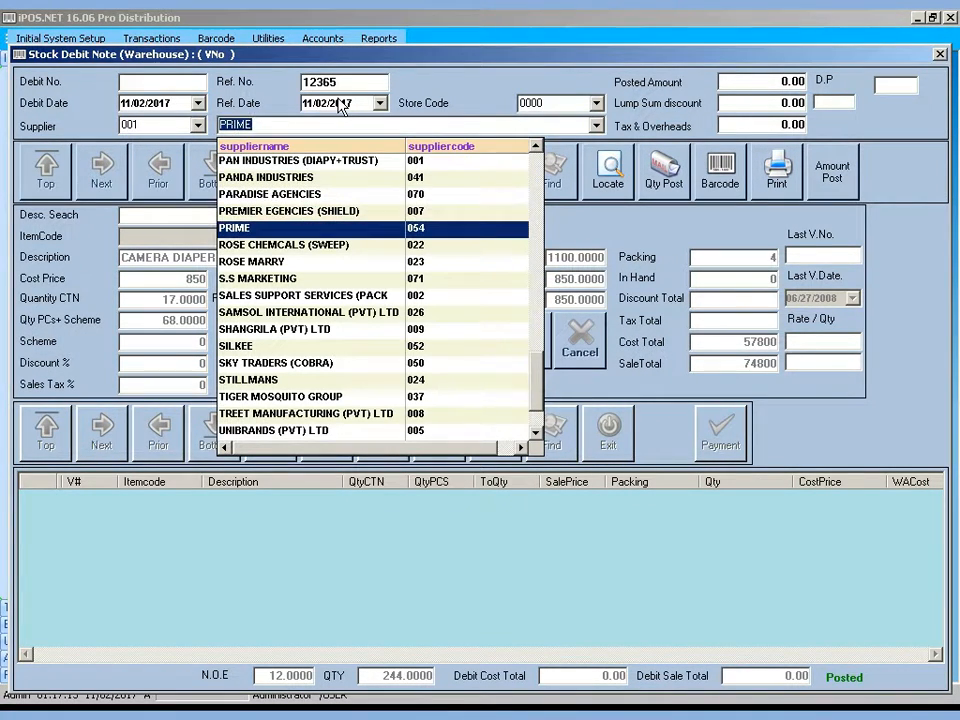
pyautogui.press('Return')
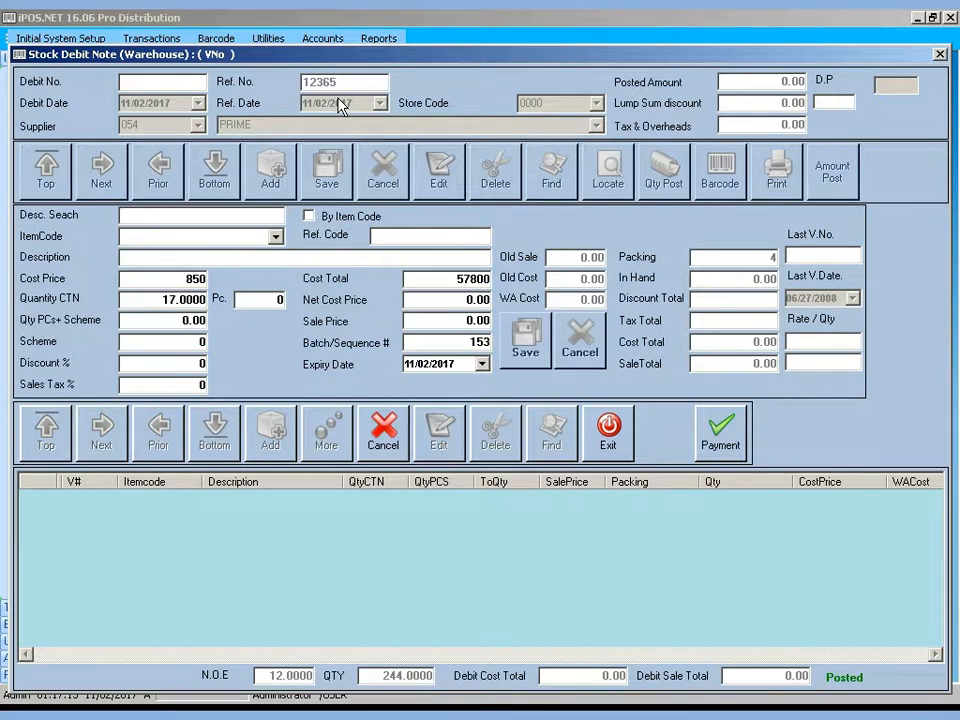
pyautogui.press('Return')
# Choose item 10429 ADORE ANTILISE BOTTLE and enter 5 cartons
pyautogui.write('ADULT DIAPER (ALL SIZES MX')
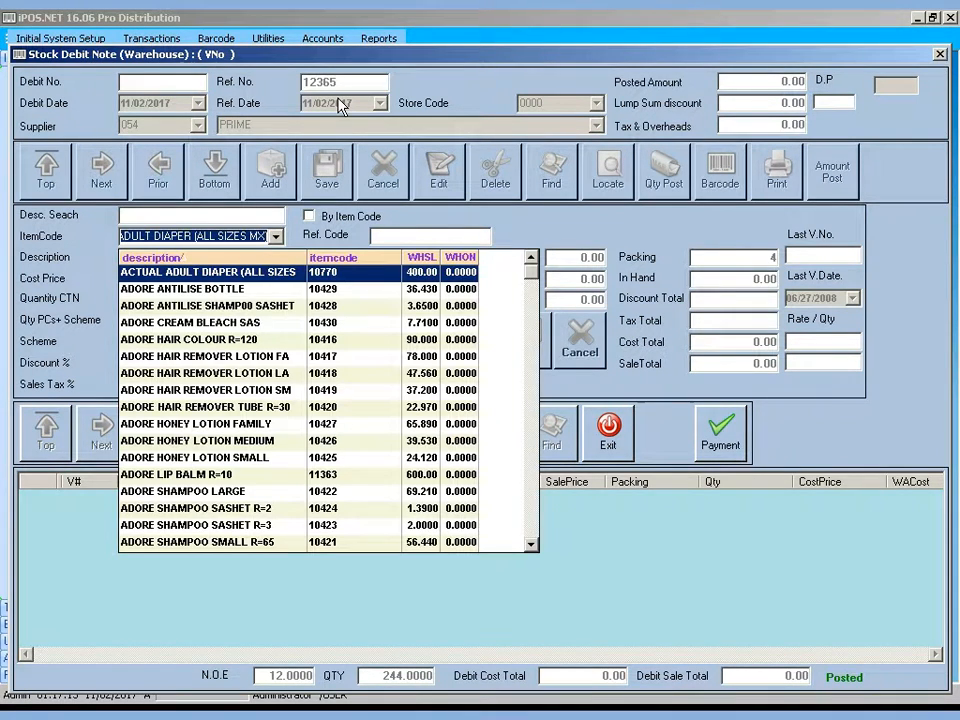
pyautogui.press('Down')
pyautogui.press('Return')
pyautogui.press('Return')
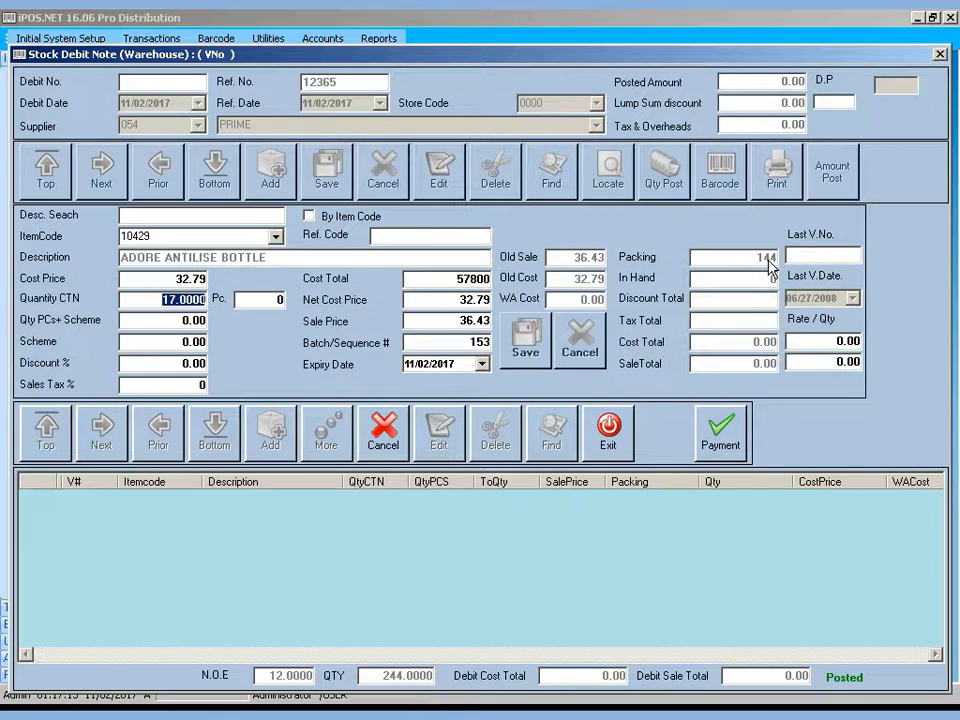
pyautogui.write('5')
pyautogui.press('Return')
pyautogui.press('Return')
pyautogui.press('Return')
pyautogui.press('Return')
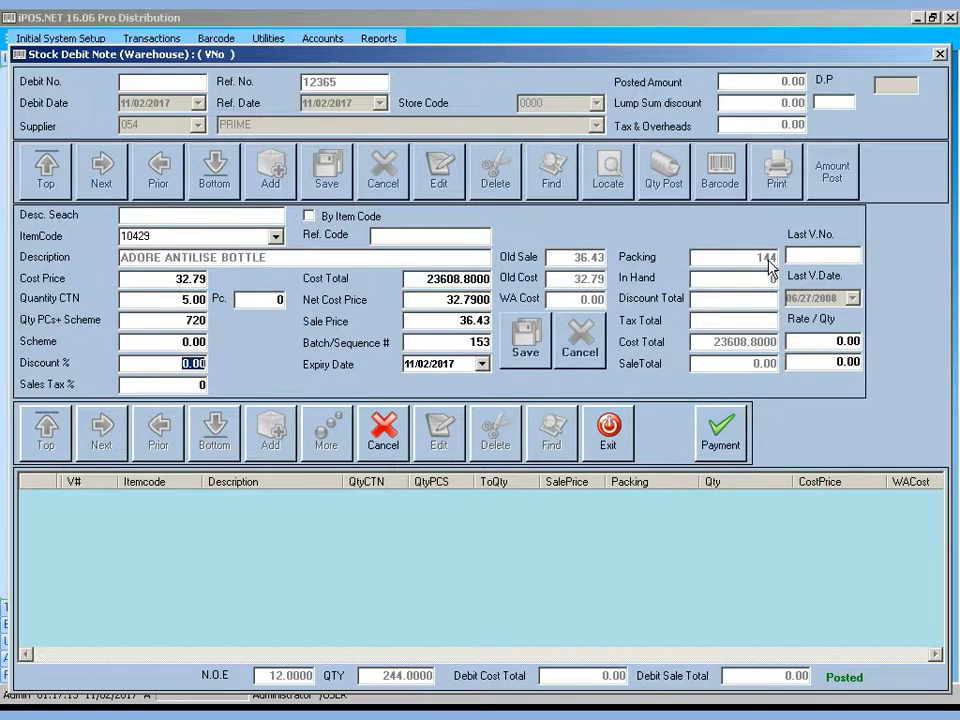
# Try Scheme values of 10 and 50, then clear the Scheme field
pyautogui.click(173, 342)
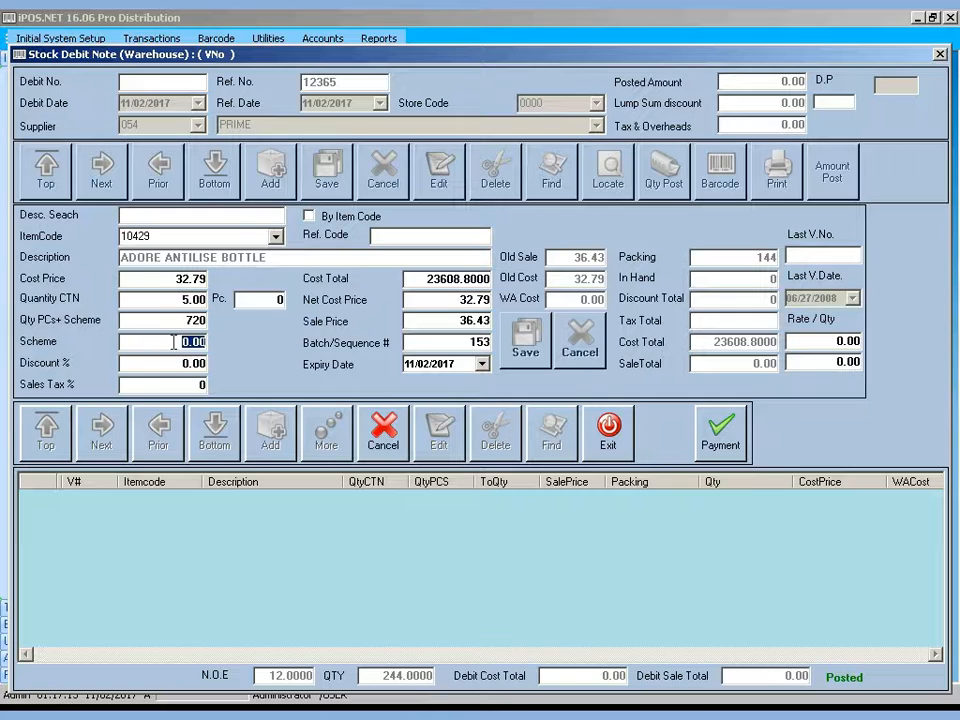
pyautogui.write('10')
pyautogui.press('Return')
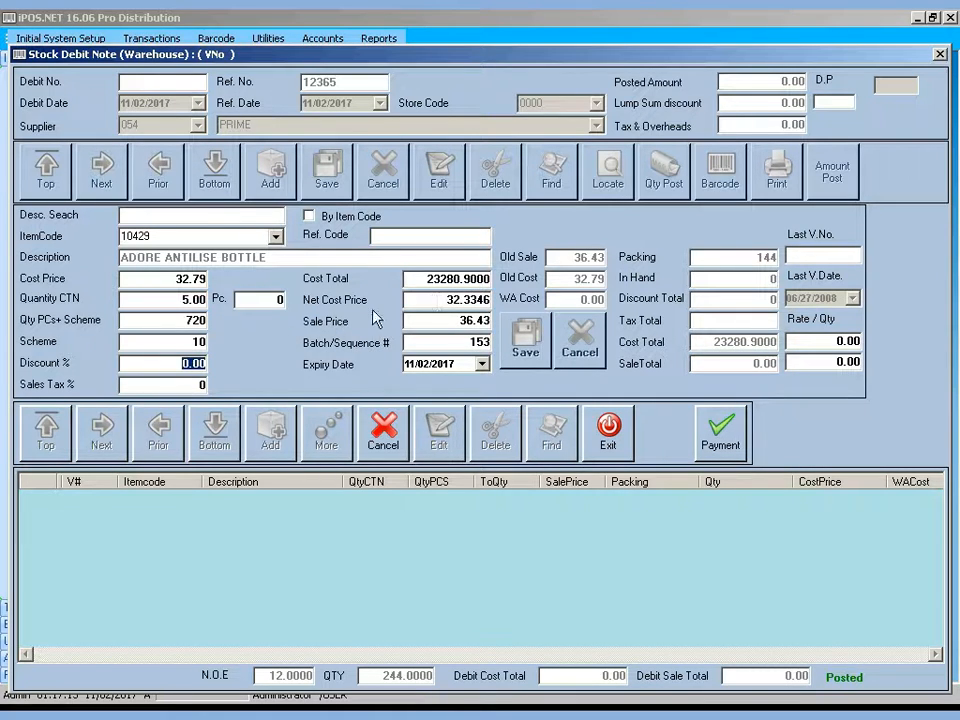
pyautogui.doubleClick(192, 342)
pyautogui.write('50')
pyautogui.press('Return')
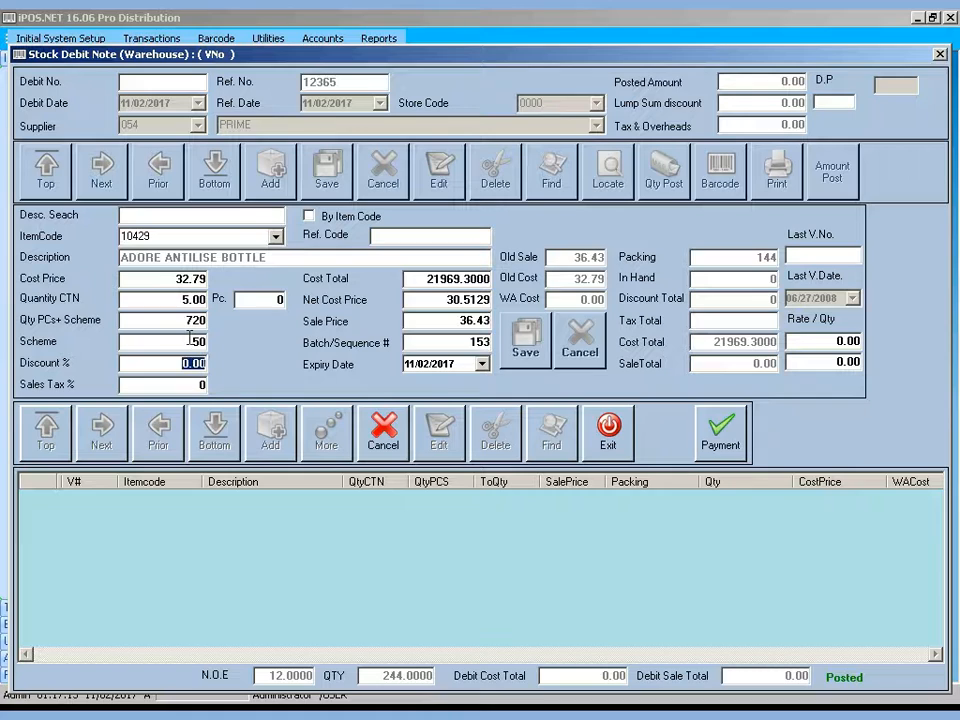
pyautogui.doubleClick(198, 341)
pyautogui.press('BackSpace')
pyautogui.click(185, 322)
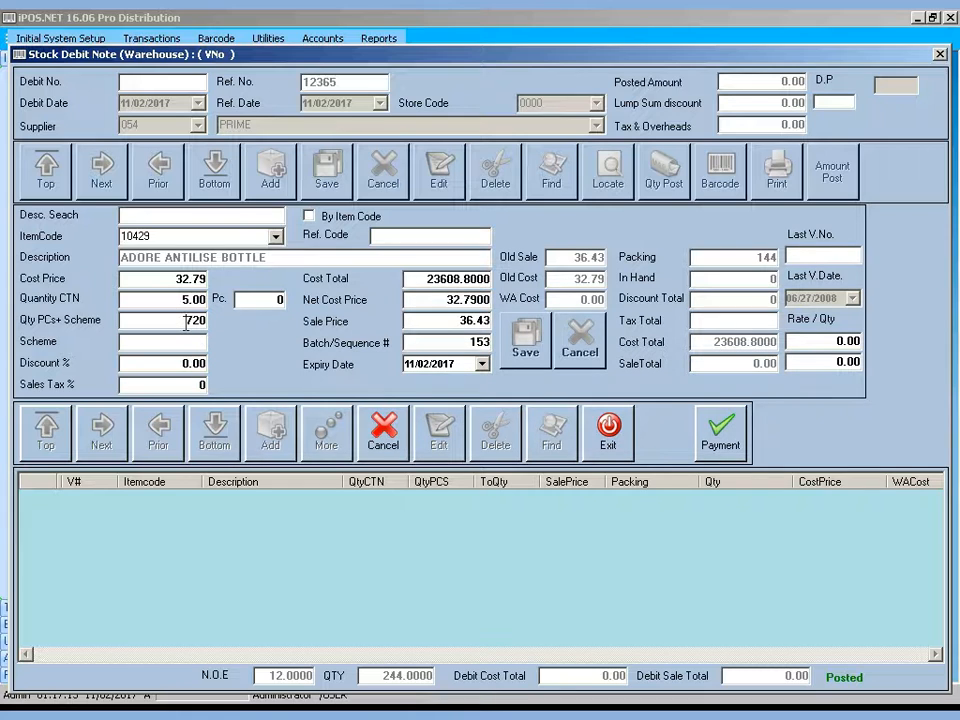
# Set the Scheme to 20 and the discount to 5%
pyautogui.click(203, 342)
pyautogui.write('20')
pyautogui.press('Tab')
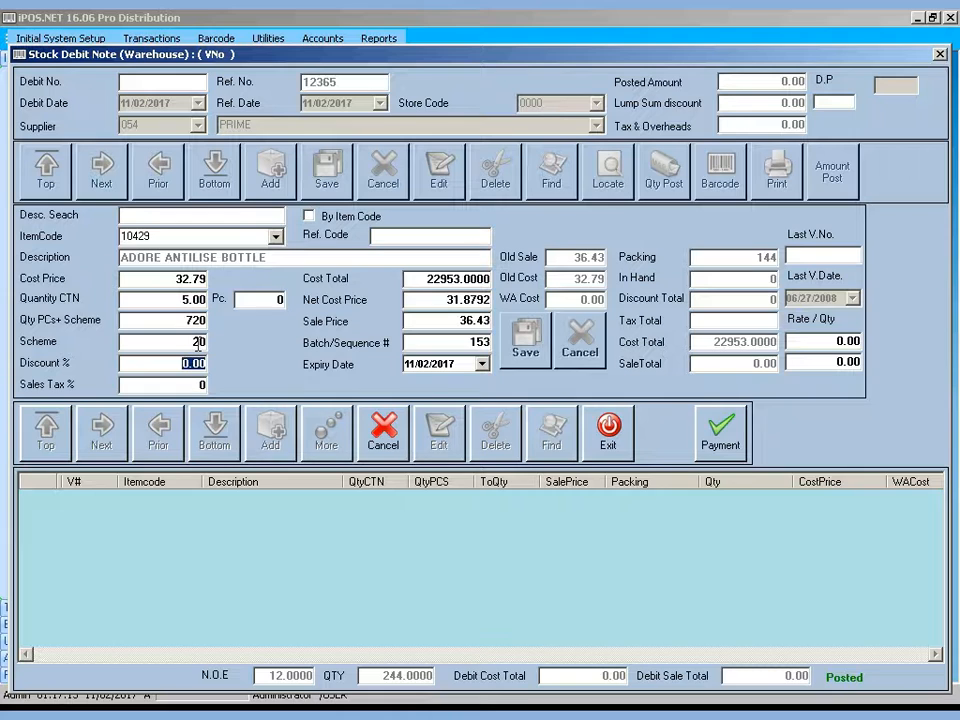
pyautogui.write('5')
pyautogui.press('Return')
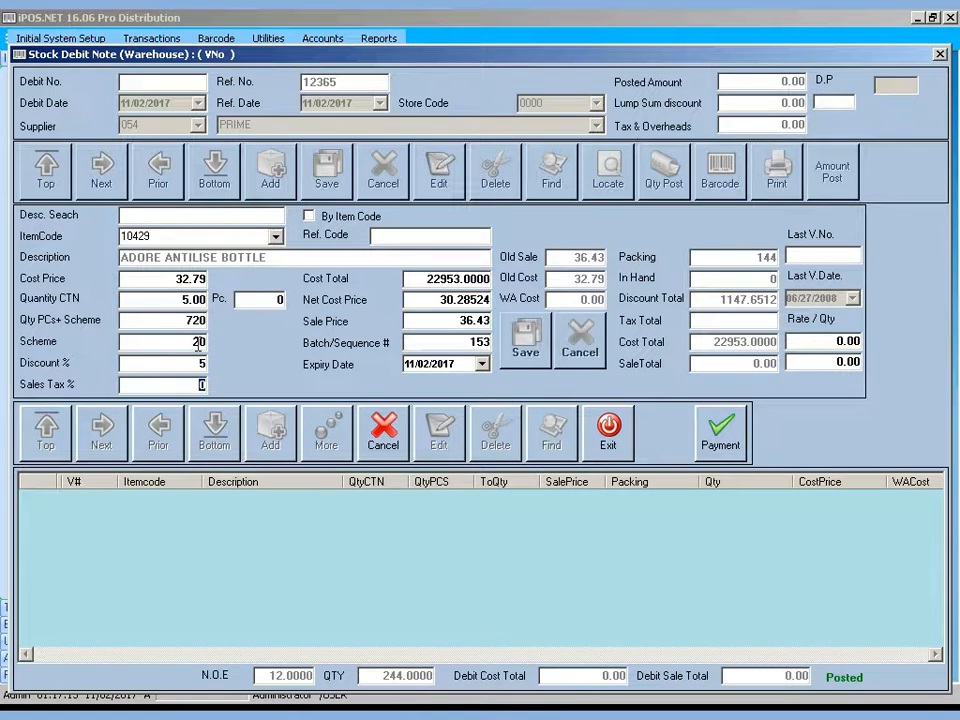
pyautogui.press('Return')
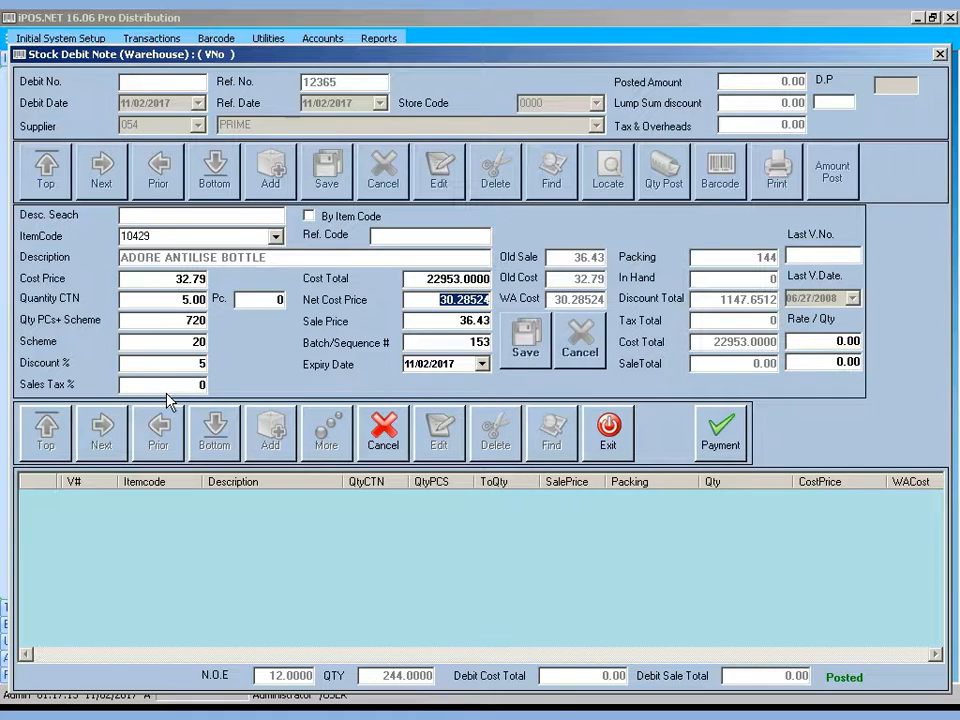
# Change the sale price to 35
pyautogui.press('Return')
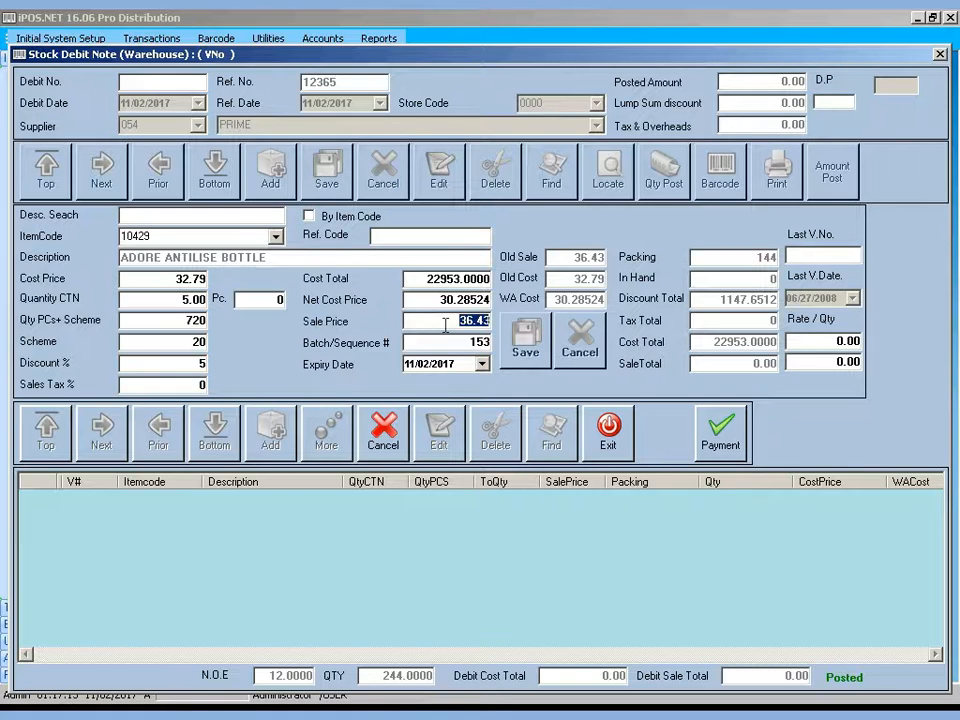
pyautogui.press('BackSpace')
pyautogui.write('35')
pyautogui.press('Return')
pyautogui.press('Return')
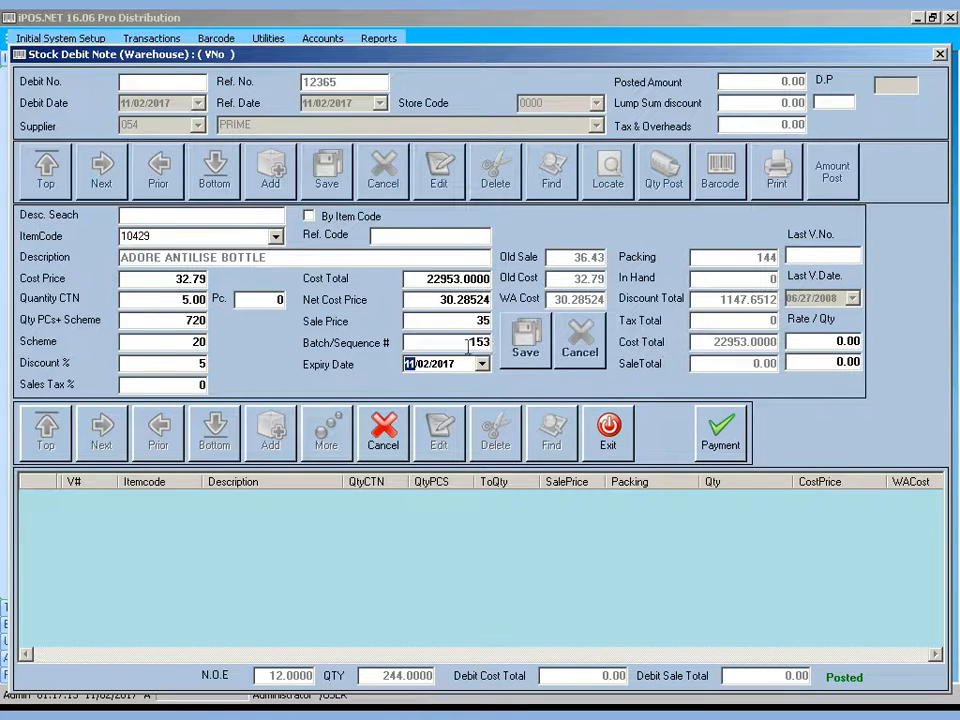
# Delete batch number 153 and save the ADORE ANTILISE BOTTLE line
pyautogui.click(467, 343)
pyautogui.press('BackSpace')
pyautogui.press('Return')
pyautogui.press('Return')
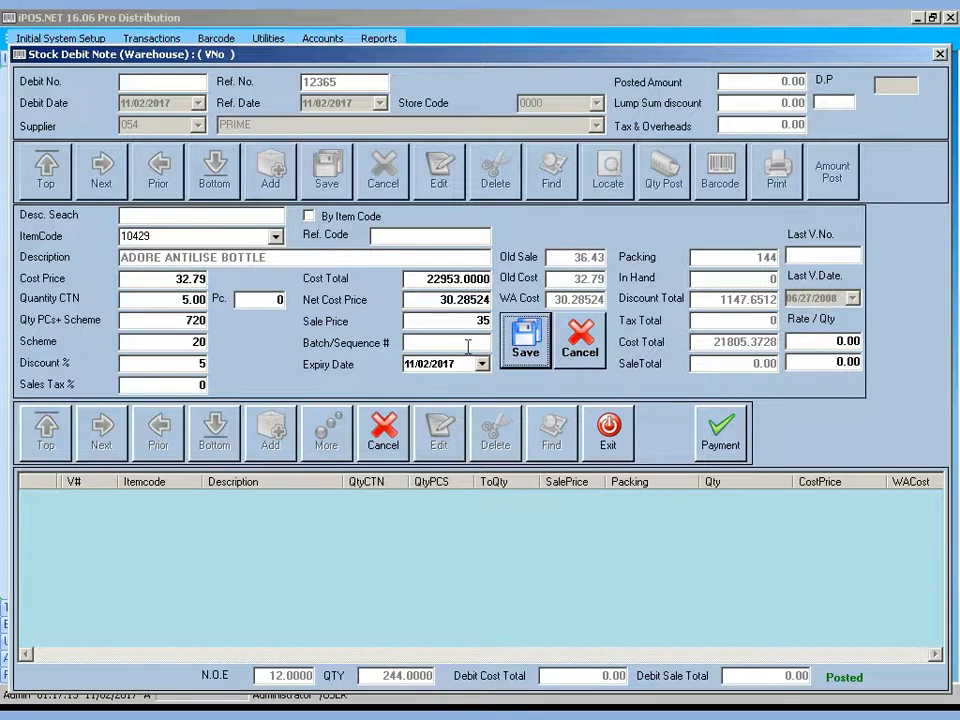
pyautogui.press('Return')
pyautogui.press('Return')
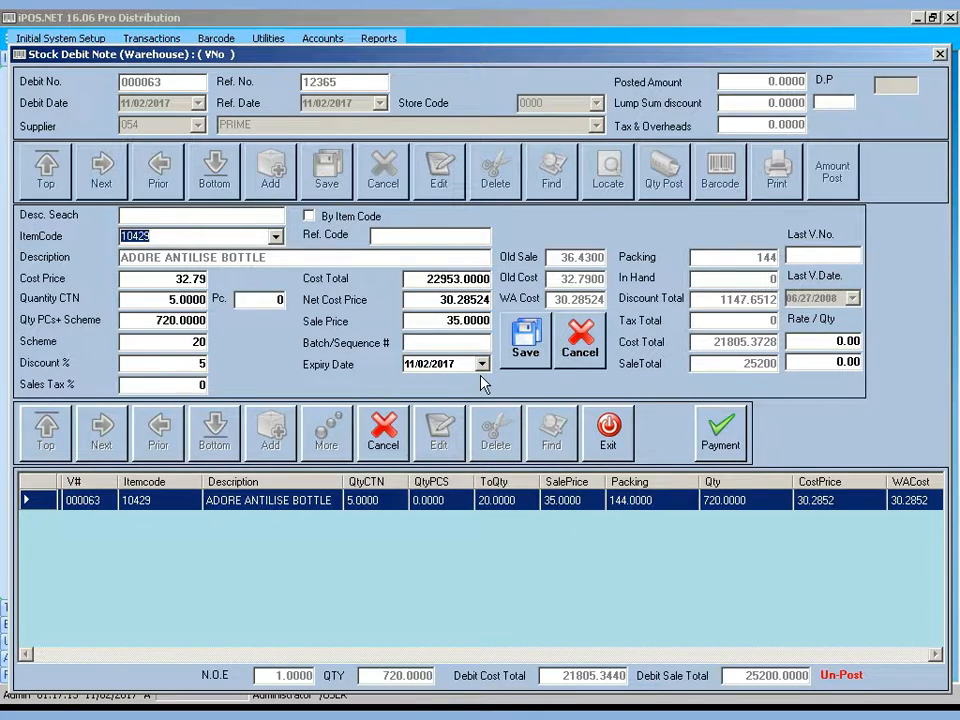
# Pick DENIM SHAVING CREAM 100ML from the F4 item list as the second line
pyautogui.write('0')
pyautogui.press('Down')
pyautogui.press('Down')
pyautogui.press('Down')
pyautogui.write('LO')
pyautogui.press('BackSpace')
pyautogui.press('BackSpace')
pyautogui.press('F2')
pyautogui.press('F4')
pyautogui.press('Down')
pyautogui.press('Down')
pyautogui.press('Down')
pyautogui.press('Down')
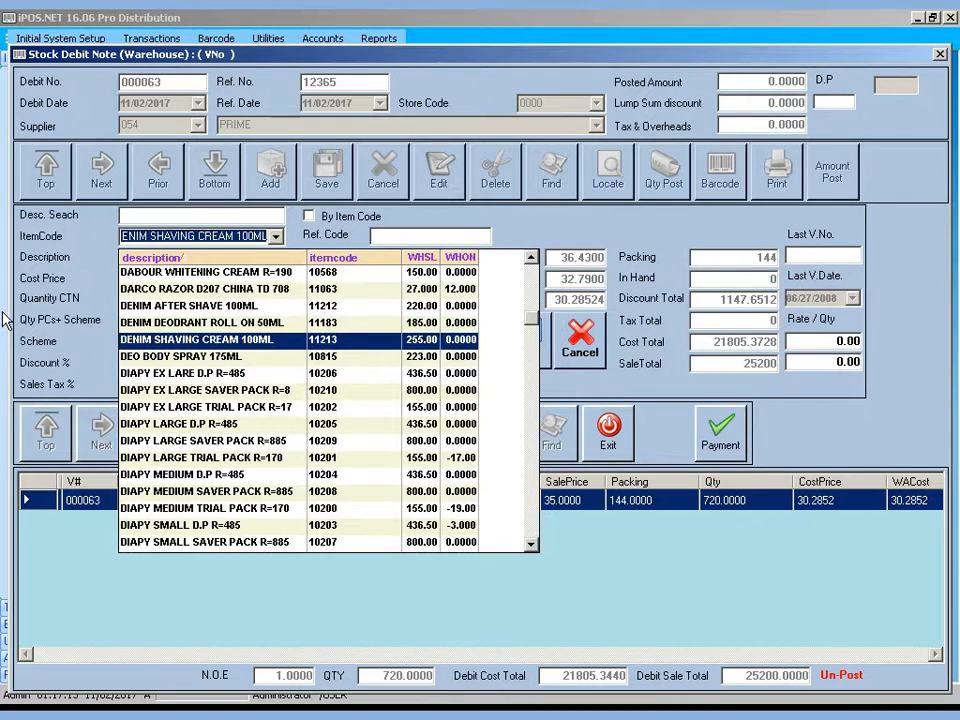
pyautogui.press('Return')
pyautogui.press('Return')
pyautogui.press('Return')
pyautogui.press('Return')
pyautogui.press('Return')
pyautogui.press('Return')
pyautogui.press('Return')
pyautogui.press('Return')
pyautogui.press('Return')
pyautogui.press('Return')
pyautogui.press('Return')
pyautogui.press('Return')
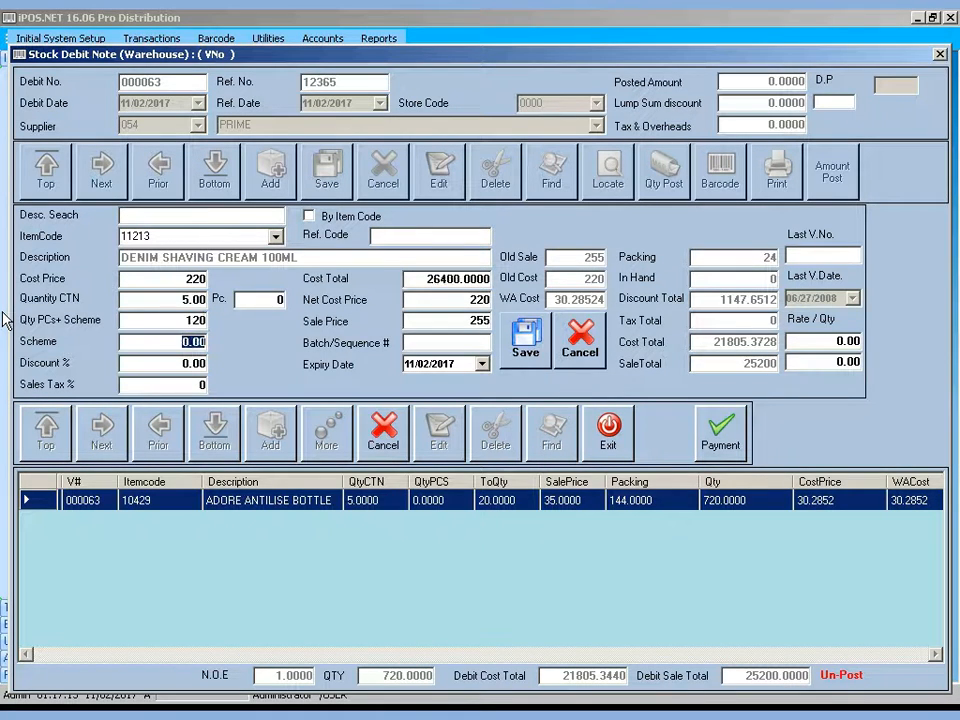
pyautogui.press('Return')
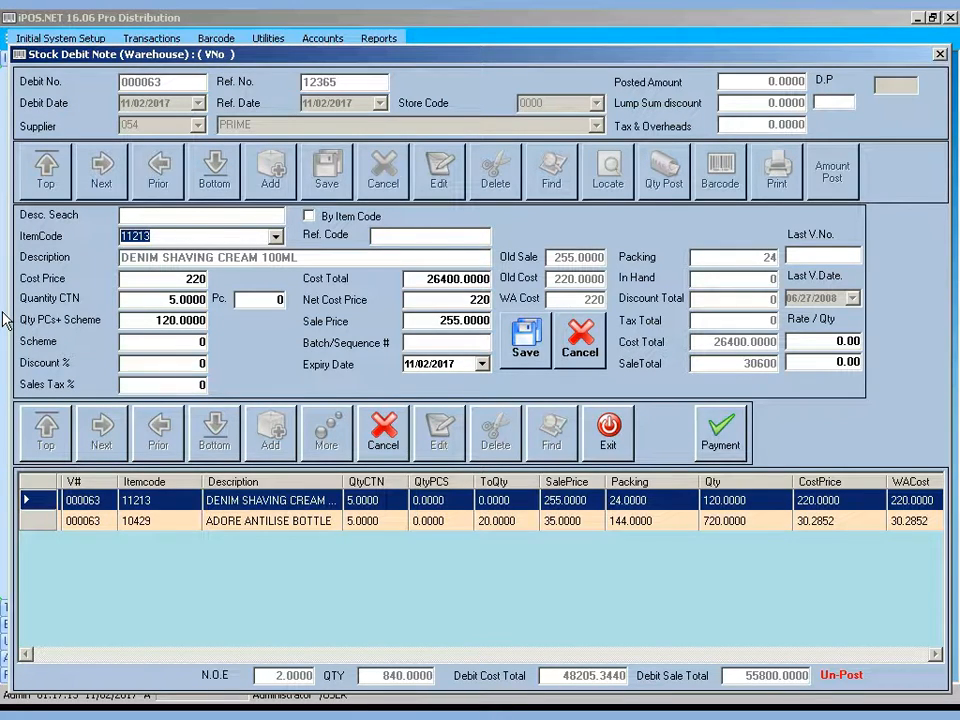
# Search /DOV, pick DOVE BODY SILK CREAM 300ML and save it as the third line
pyautogui.write('DFD')
pyautogui.press('BackSpace')
pyautogui.press('BackSpace')
pyautogui.press('BackSpace')
pyautogui.write('/DOV')
pyautogui.press('Return')
pyautogui.press('Down')
pyautogui.press('Down')
pyautogui.press('Down')
pyautogui.press('Down')
pyautogui.press('Down')
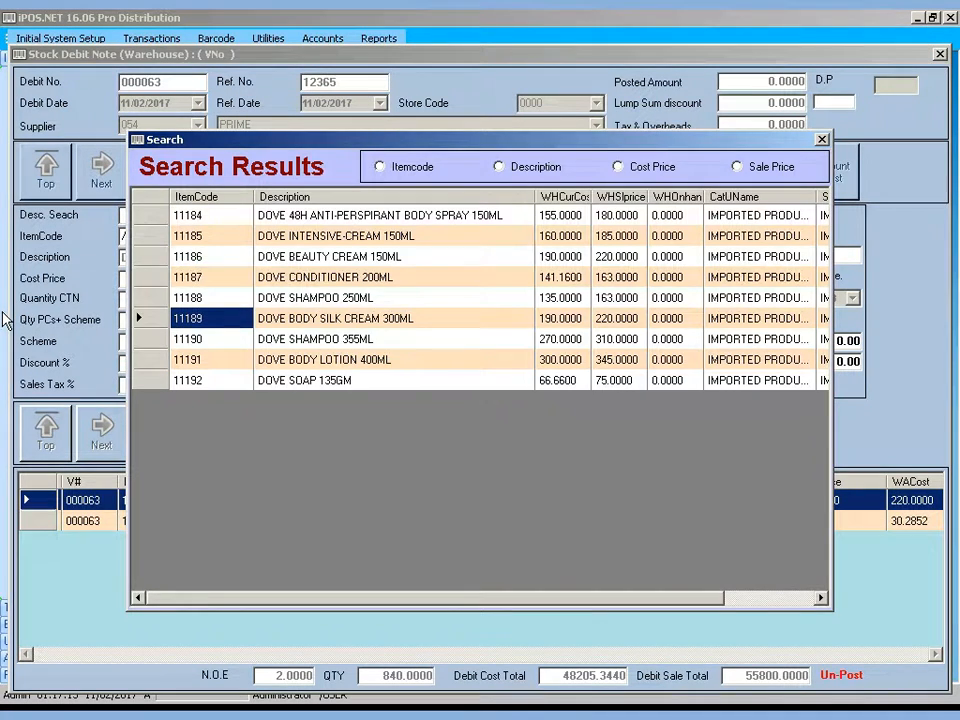
pyautogui.press('Return')
pyautogui.press('Return')
pyautogui.press('Return')
pyautogui.press('Return')
pyautogui.press('Return')
pyautogui.press('Return')
pyautogui.press('Return')
pyautogui.press('Return')
pyautogui.press('Return')
pyautogui.press('Return')
pyautogui.press('Return')
pyautogui.press('Return')
pyautogui.press('Return')
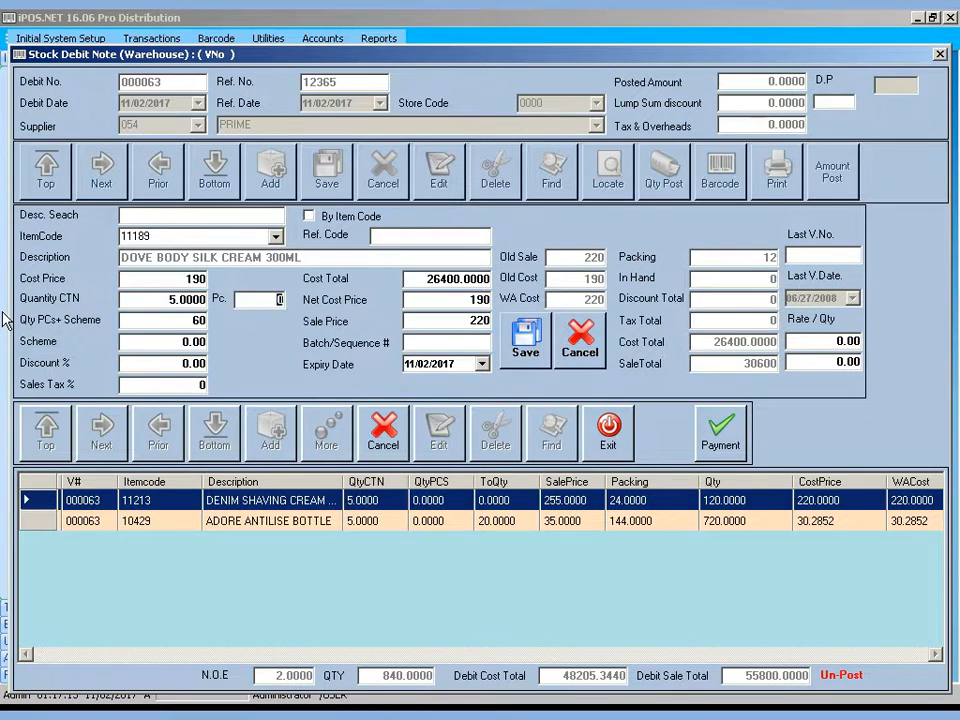
pyautogui.press('Return')
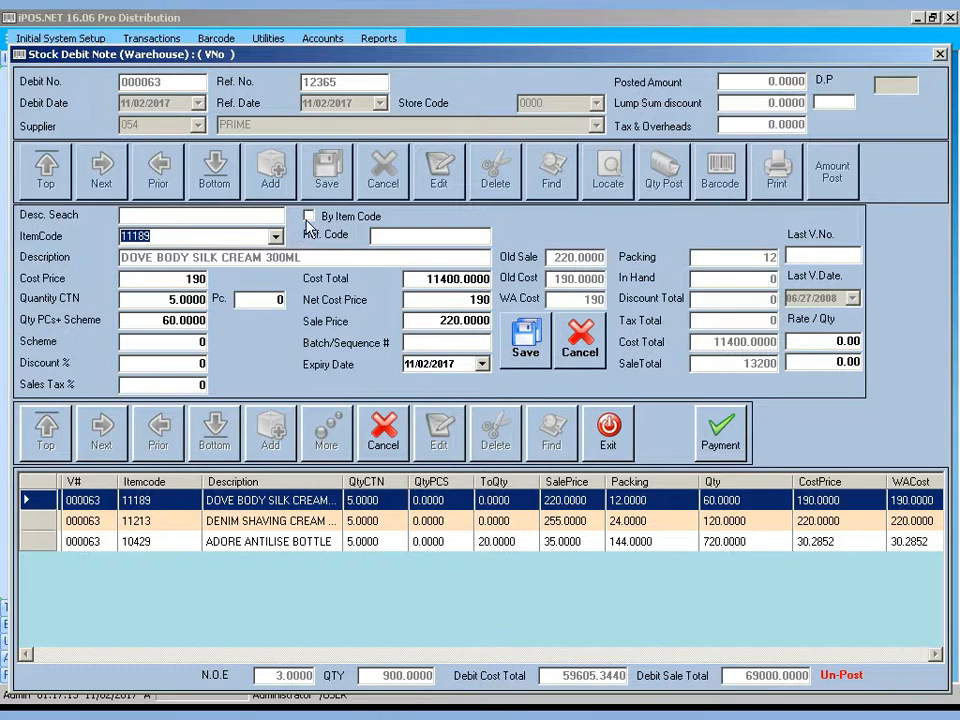
pyautogui.press('Return')
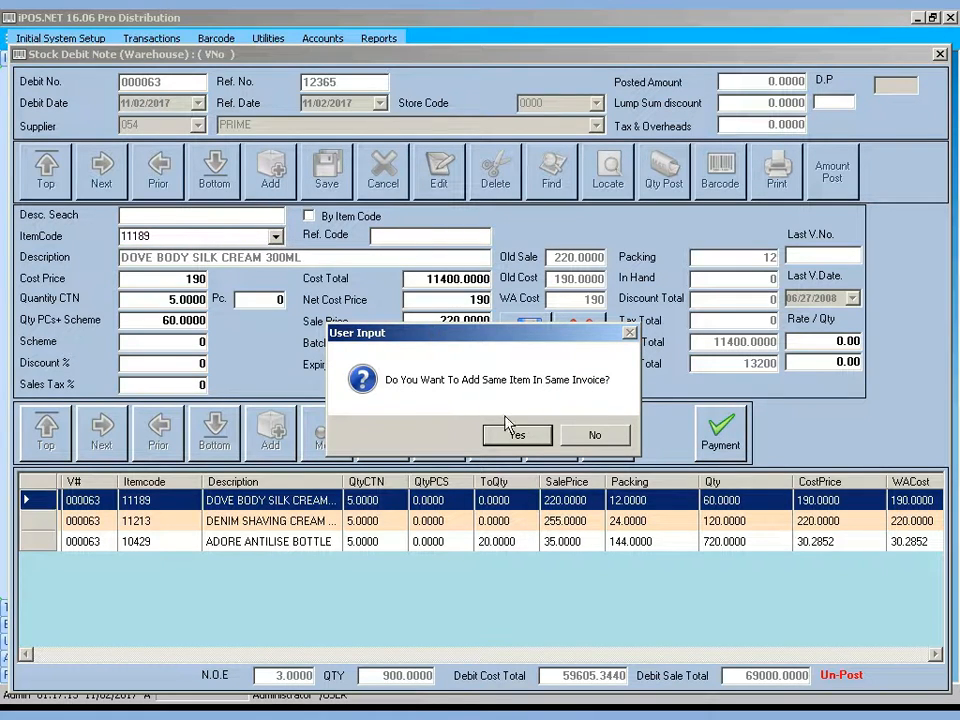
# Decline the duplicate item, then look up items by code 10
pyautogui.click(601, 436)
pyautogui.press('Up')
pyautogui.press('Return')
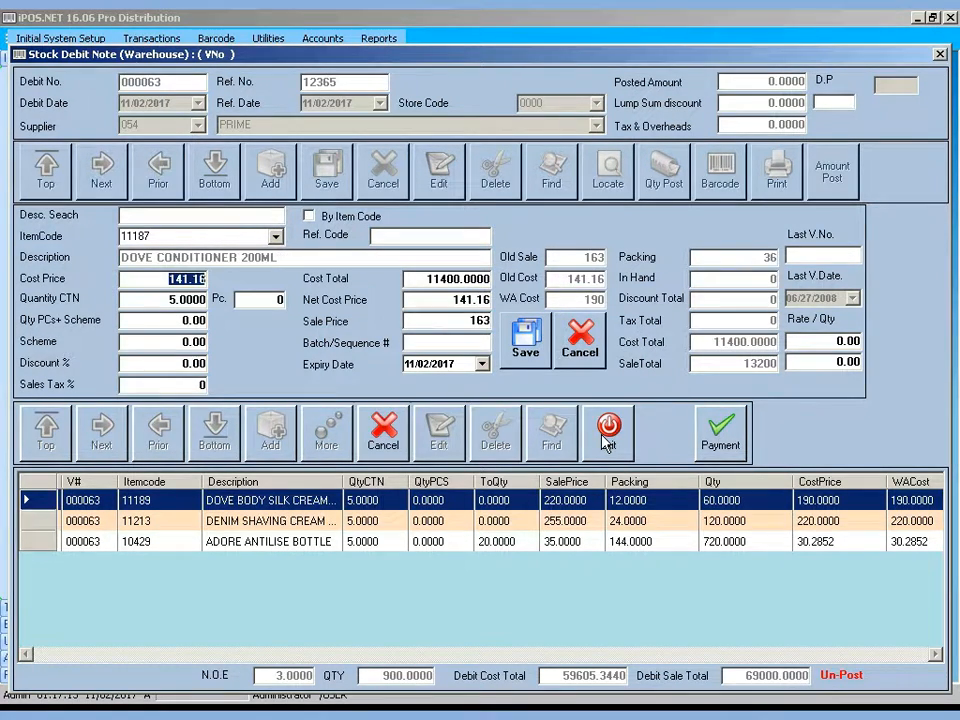
pyautogui.doubleClick(311, 220)
pyautogui.click(167, 238)
pyautogui.write('10')
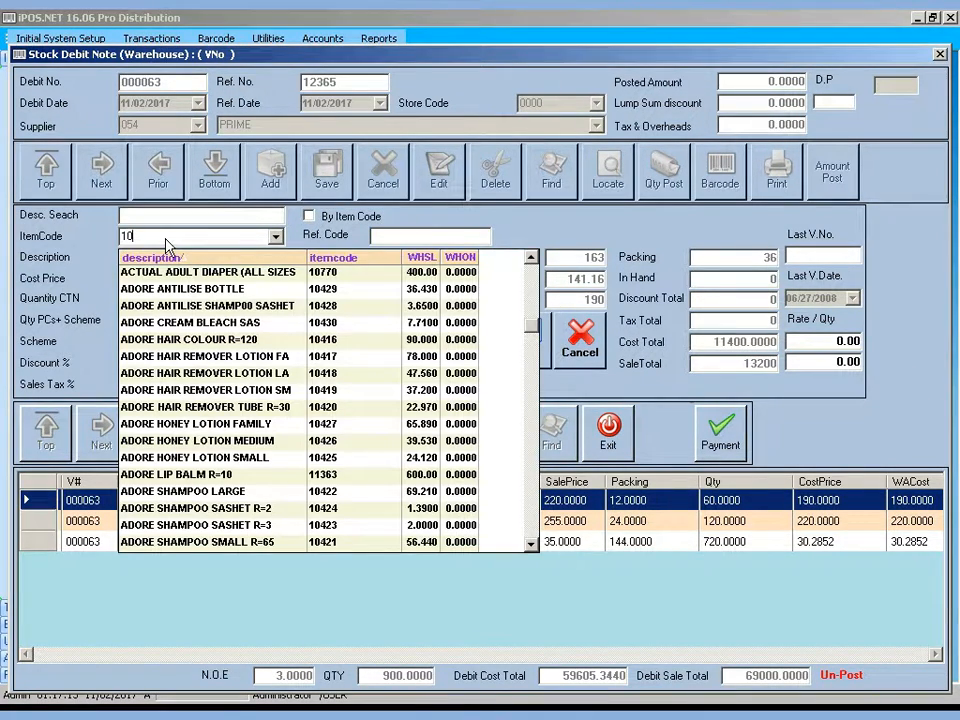
pyautogui.click(190, 323)
# Search descriptions for 'Dove' and choose DOVE BODY LOTION 400ML
pyautogui.click(153, 214)
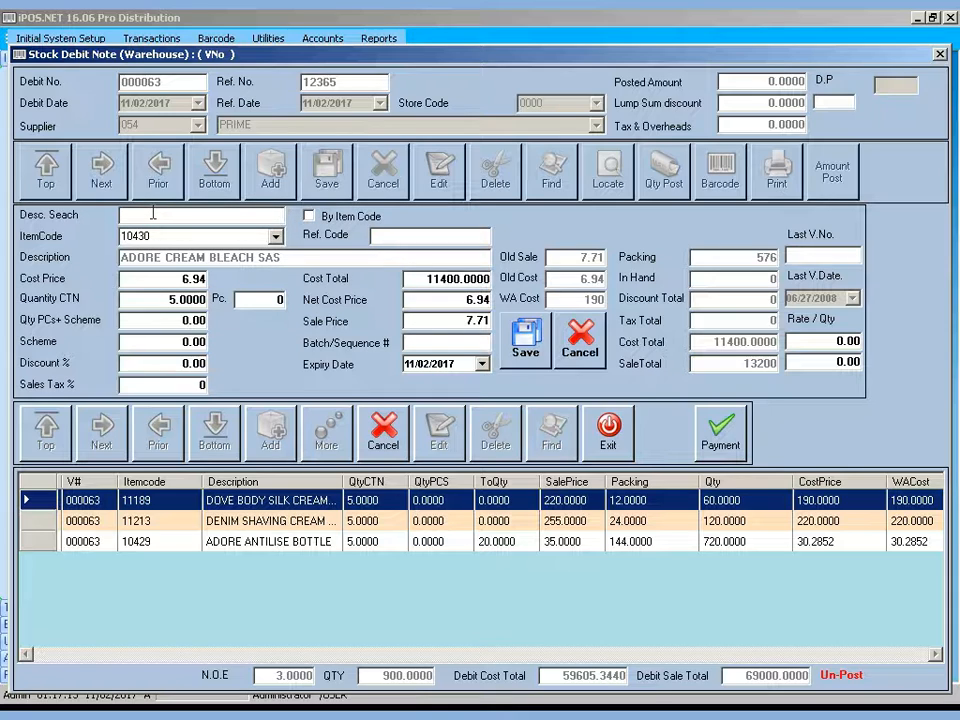
pyautogui.write('Dove')
pyautogui.press('Down')
pyautogui.press('Down')
pyautogui.press('Down')
pyautogui.press('Down')
pyautogui.press('Down')
pyautogui.press('Down')
pyautogui.press('Down')
pyautogui.press('Down')
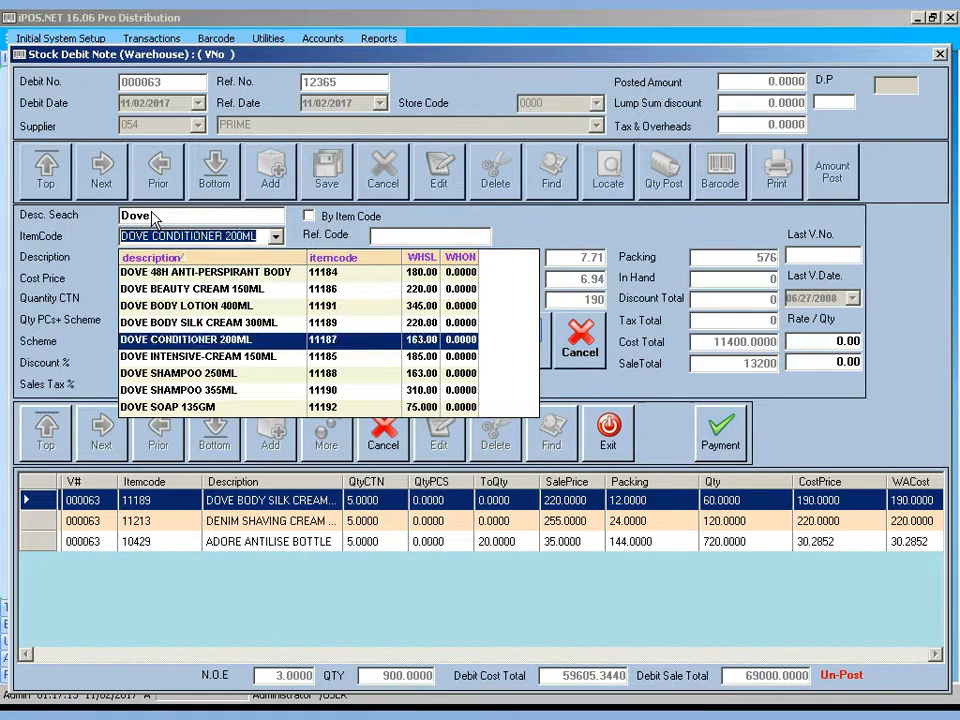
pyautogui.press('Up')
pyautogui.press('Up')
pyautogui.press('Up')
pyautogui.press('Up')
pyautogui.press('Up')
pyautogui.press('Up')
pyautogui.press('Up')
pyautogui.press('Up')
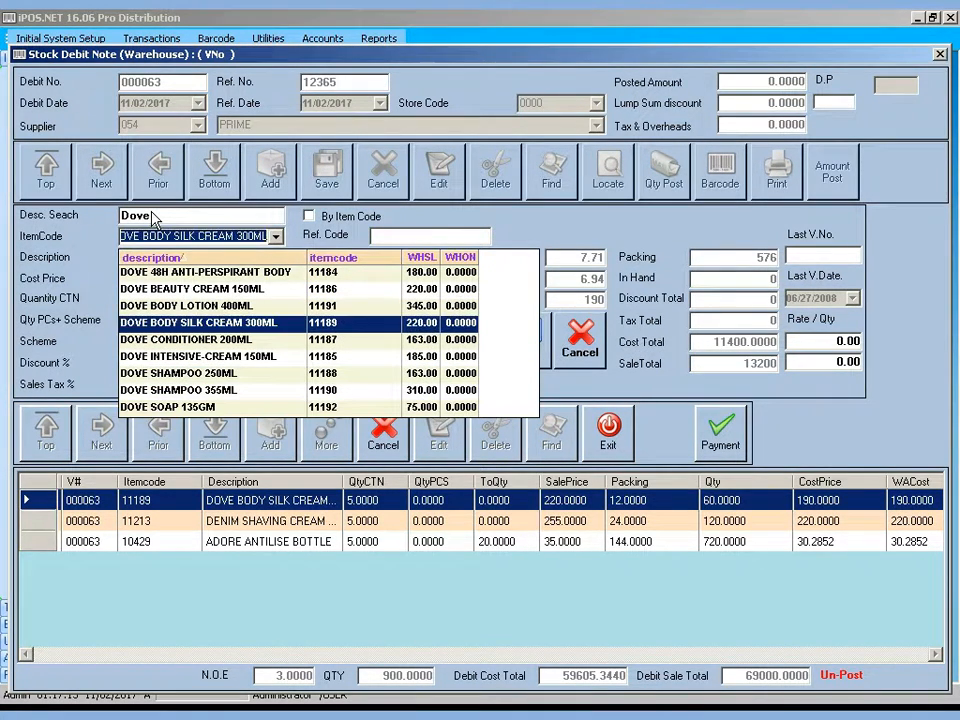
pyautogui.press('Down')
pyautogui.press('Down')
pyautogui.press('Down')
pyautogui.press('Down')
pyautogui.press('Down')
pyautogui.press('Down')
pyautogui.press('Down')
pyautogui.press('Down')
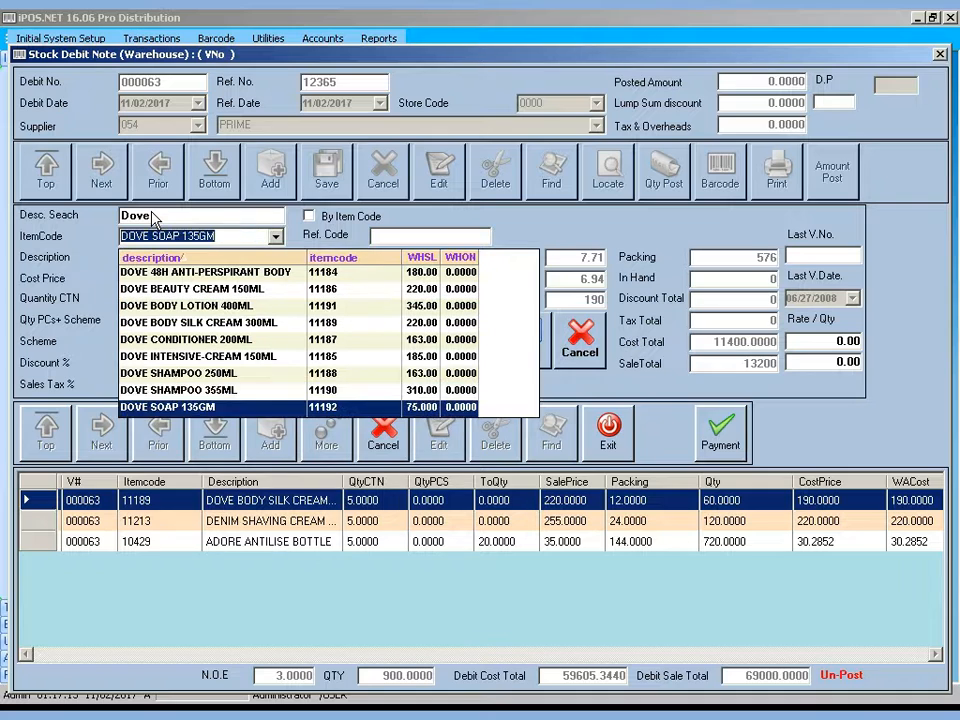
pyautogui.press('Up')
pyautogui.press('Up')
pyautogui.press('Up')
pyautogui.press('Up')
pyautogui.press('Up')
pyautogui.press('Up')
pyautogui.press('Up')
pyautogui.press('Up')
pyautogui.press('Down')
pyautogui.press('Down')
pyautogui.press('Down')
pyautogui.press('Down')
pyautogui.press('Down')
pyautogui.press('Down')
pyautogui.press('Down')
pyautogui.press('Down')
pyautogui.press('Up')
pyautogui.press('Up')
pyautogui.press('Up')
pyautogui.press('Up')
pyautogui.press('Up')
pyautogui.press('Up')
pyautogui.press('Up')
pyautogui.press('Up')
pyautogui.press('Down')
pyautogui.press('Down')
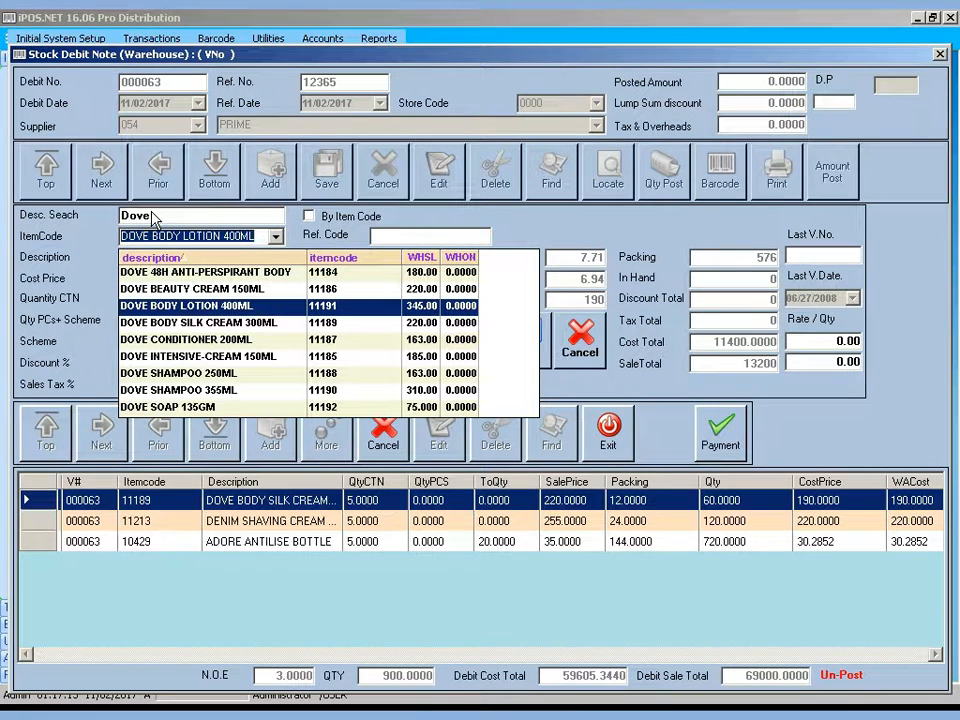
pyautogui.press('Return')
# Search descriptions for 'Loreal' and choose LOREAL CONDITIONER 175ML
pyautogui.press('BackSpace')
pyautogui.press('BackSpace')
pyautogui.press('BackSpace')
pyautogui.press('BackSpace')
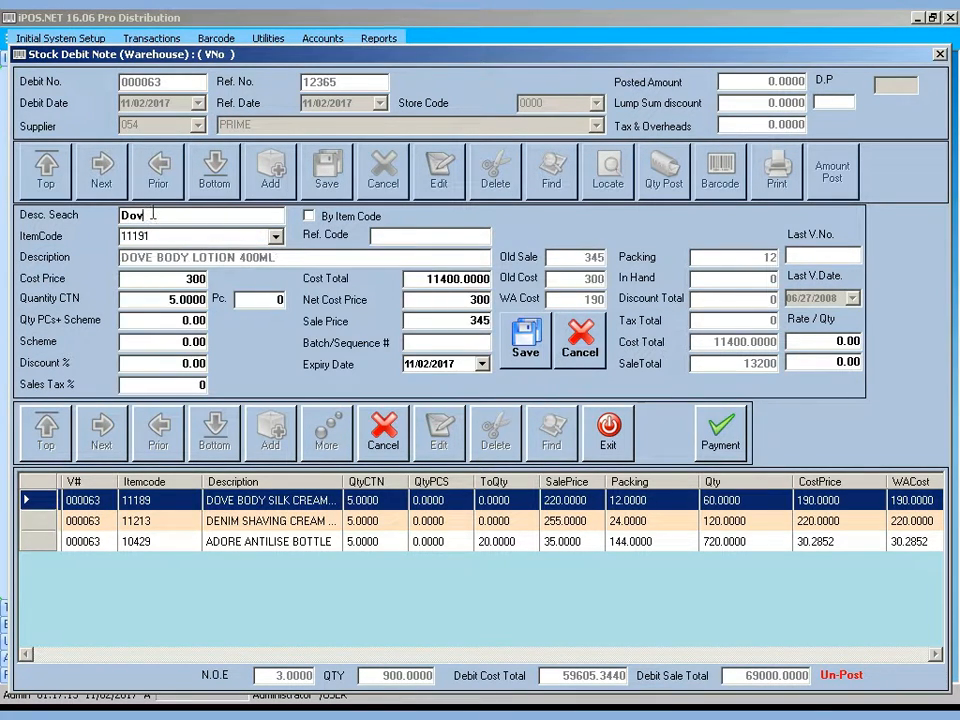
pyautogui.write('Loreal')
pyautogui.press('Down')
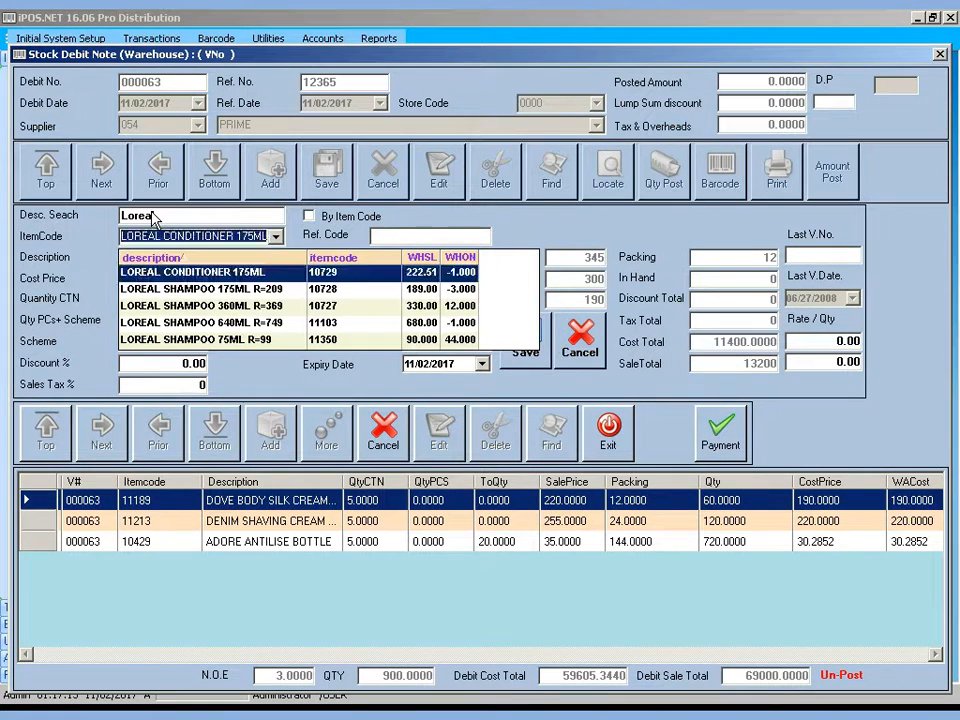
pyautogui.press('Down')
pyautogui.press('Down')
pyautogui.press('Down')
pyautogui.press('Up')
pyautogui.press('Up')
pyautogui.press('Up')
pyautogui.press('Return')
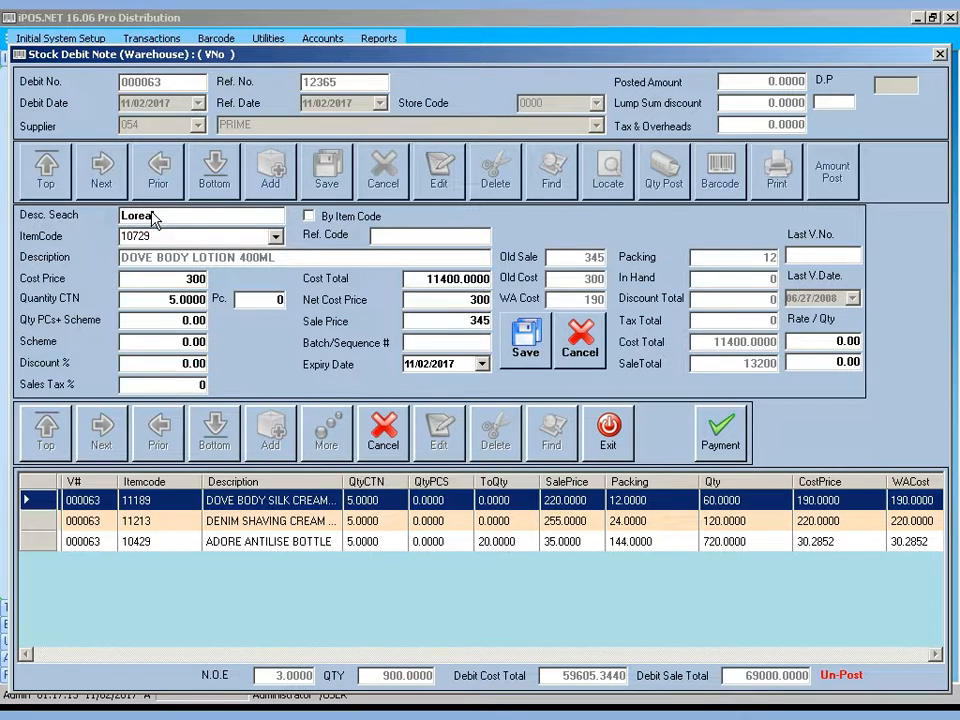
# Choose DARCO RAZOR D207 CHINA TD 708, save the line, and add no more items
pyautogui.press('BackSpace')
pyautogui.press('BackSpace')
pyautogui.press('BackSpace')
pyautogui.press('BackSpace')
pyautogui.press('BackSpace')
pyautogui.press('BackSpace')
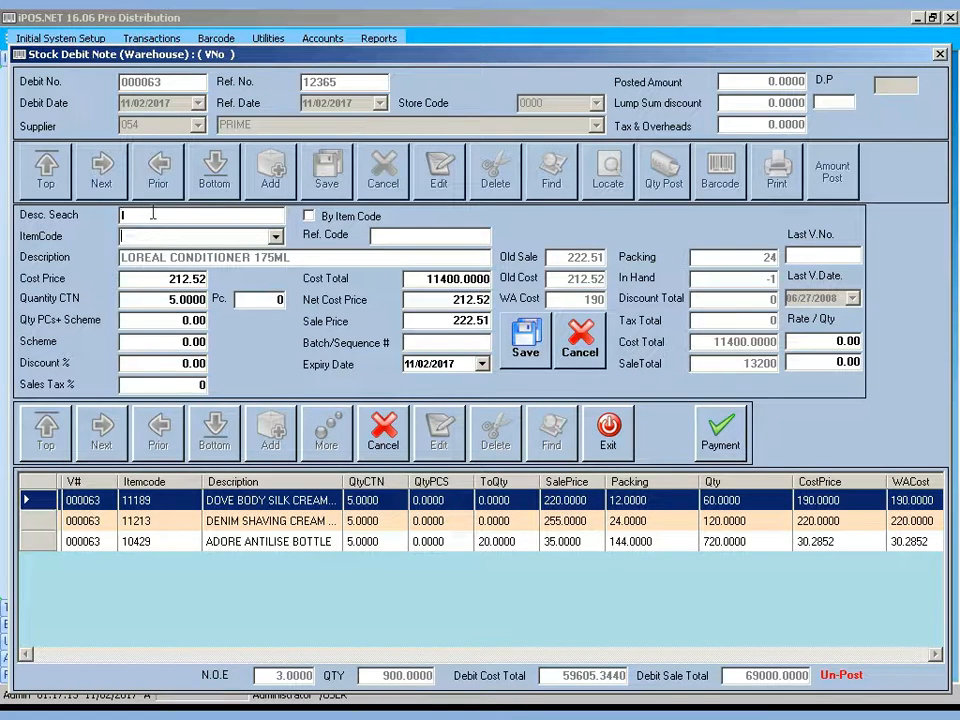
pyautogui.press('Down')
pyautogui.press('Down')
pyautogui.press('Down')
pyautogui.press('Down')
pyautogui.press('Down')
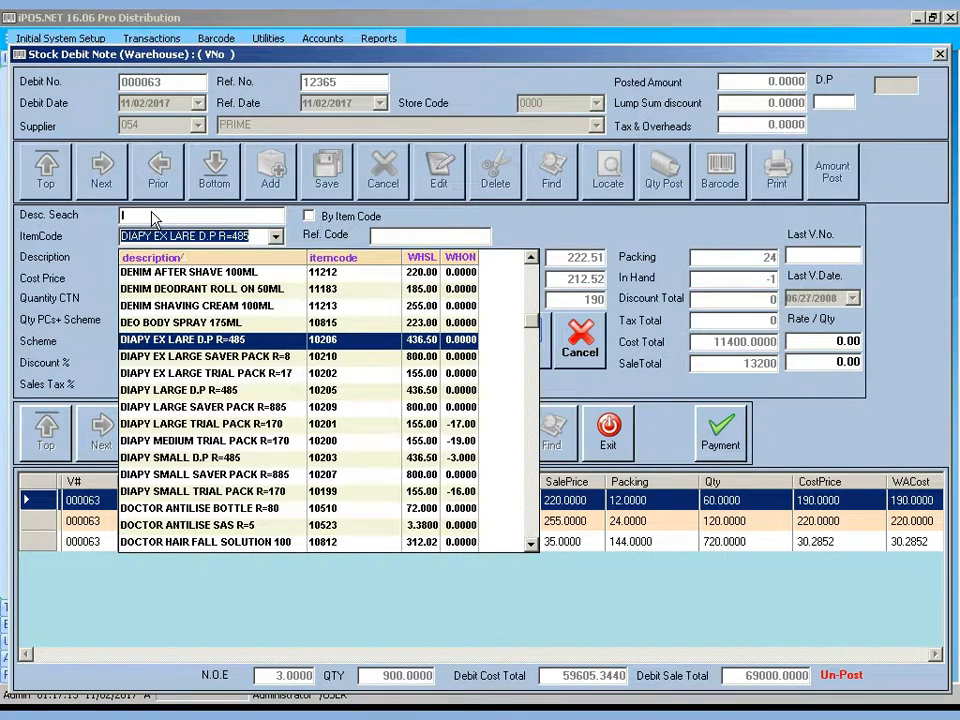
pyautogui.press('Return')
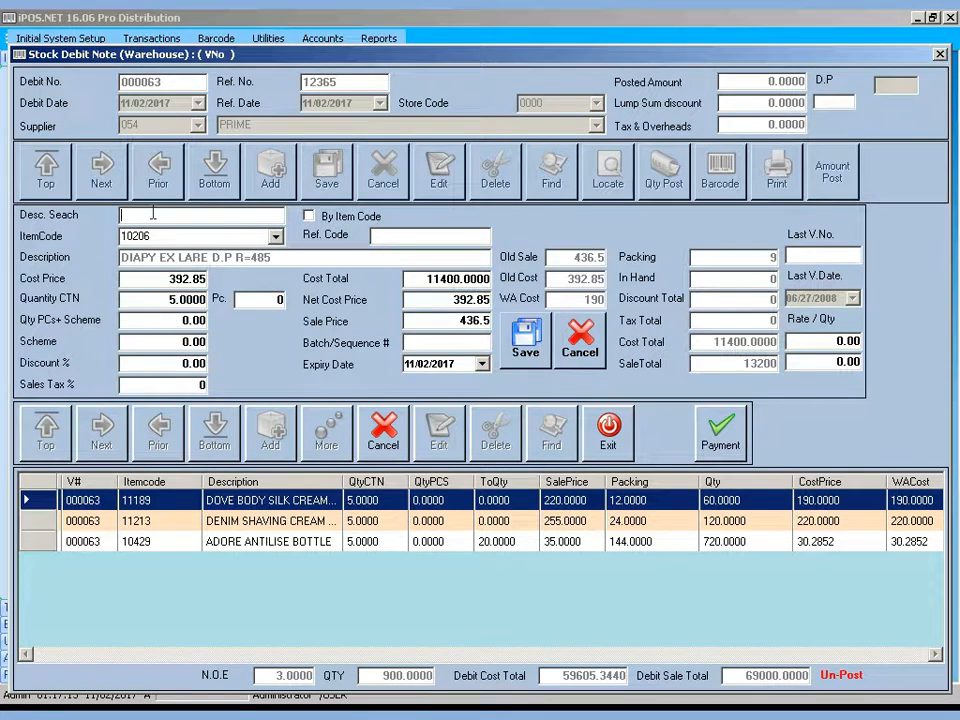
pyautogui.press('Down')
pyautogui.press('Down')
pyautogui.press('Down')
pyautogui.press('Down')
pyautogui.press('Down')
pyautogui.press('Down')
pyautogui.press('Down')
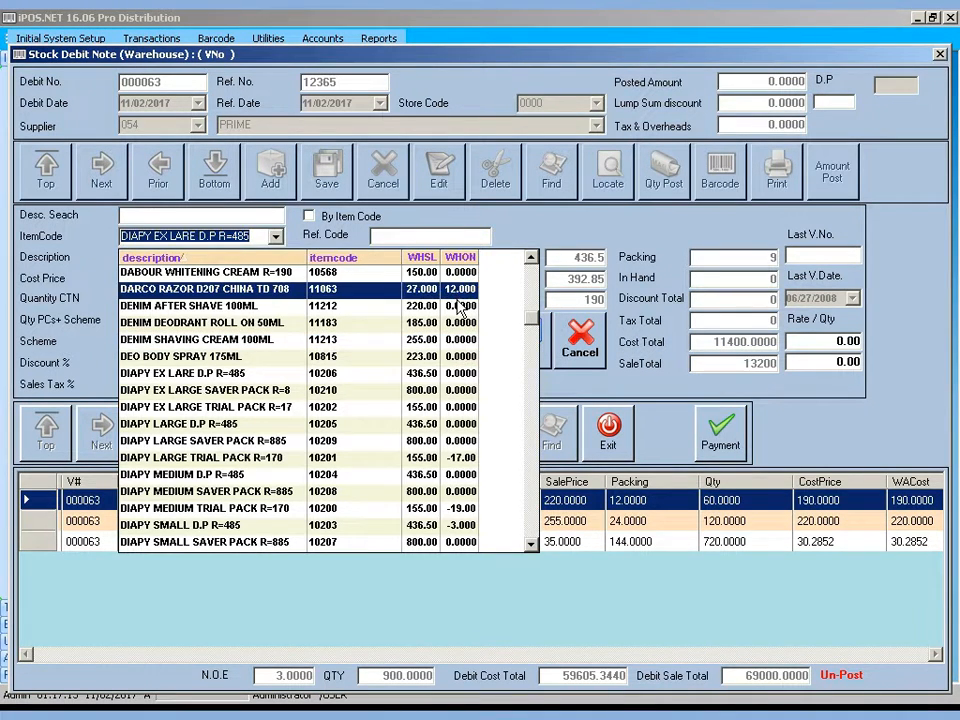
pyautogui.press('Return')
pyautogui.press('Return')
pyautogui.press('Return')
pyautogui.press('Return')
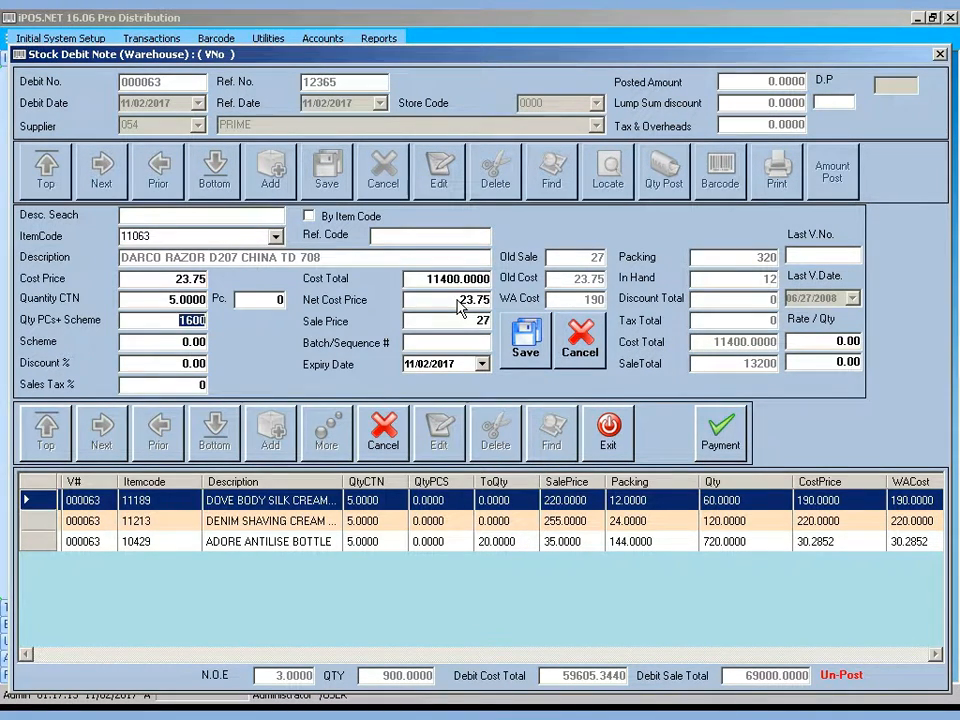
pyautogui.press('Return')
pyautogui.press('Return')
pyautogui.press('Return')
pyautogui.press('Return')
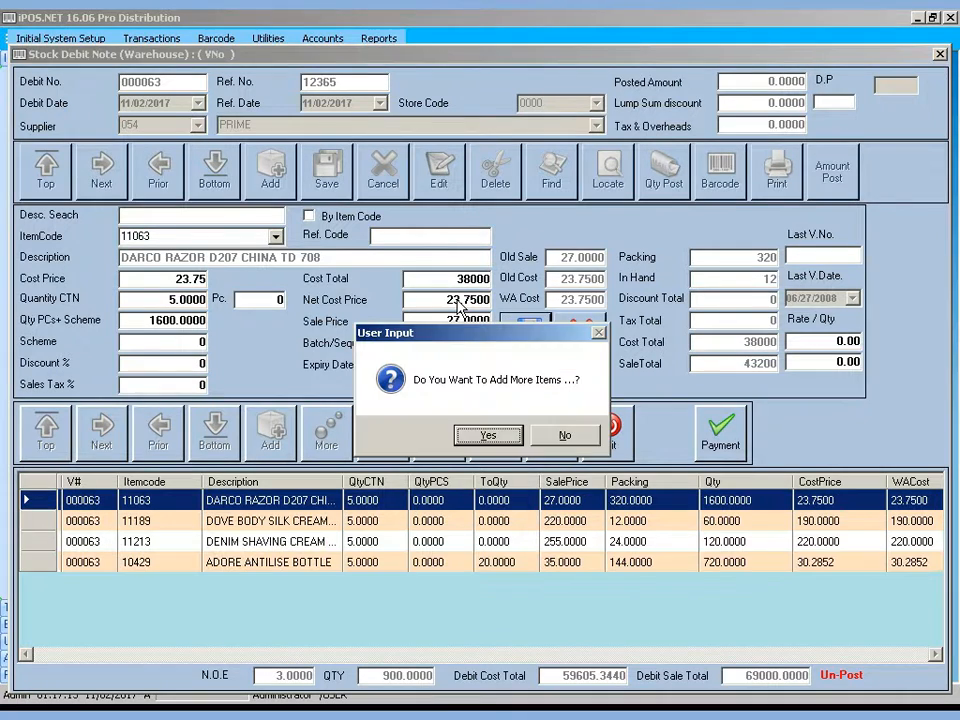
pyautogui.press('Right')
pyautogui.press('Return')
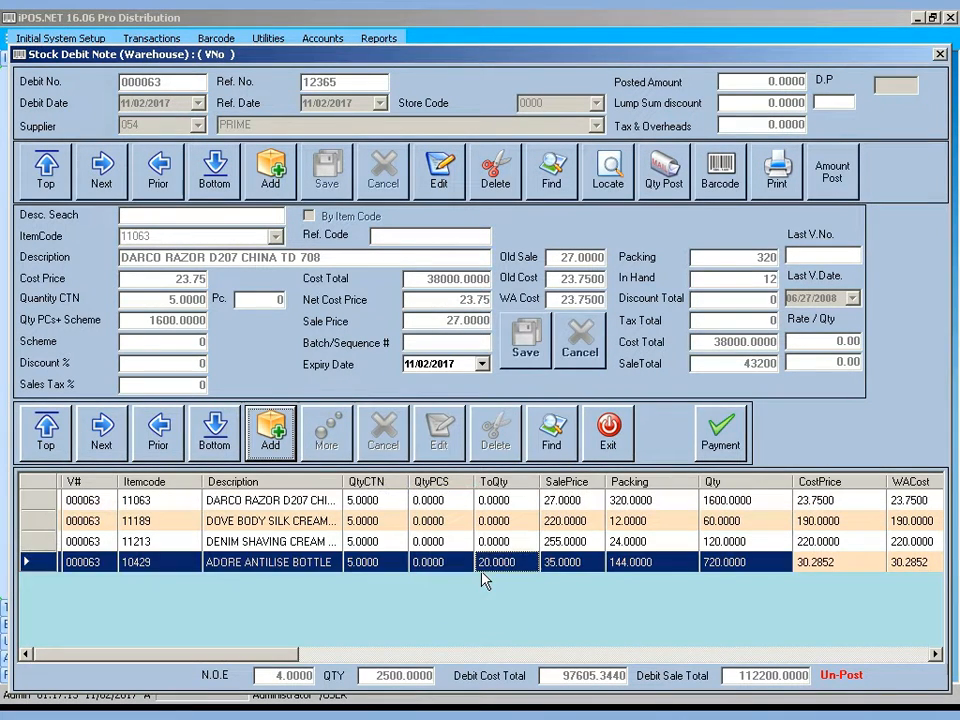
# Edit the DOVE BODY SILK CREAM 300ML line to 62 pieces and save
pyautogui.click(482, 571)
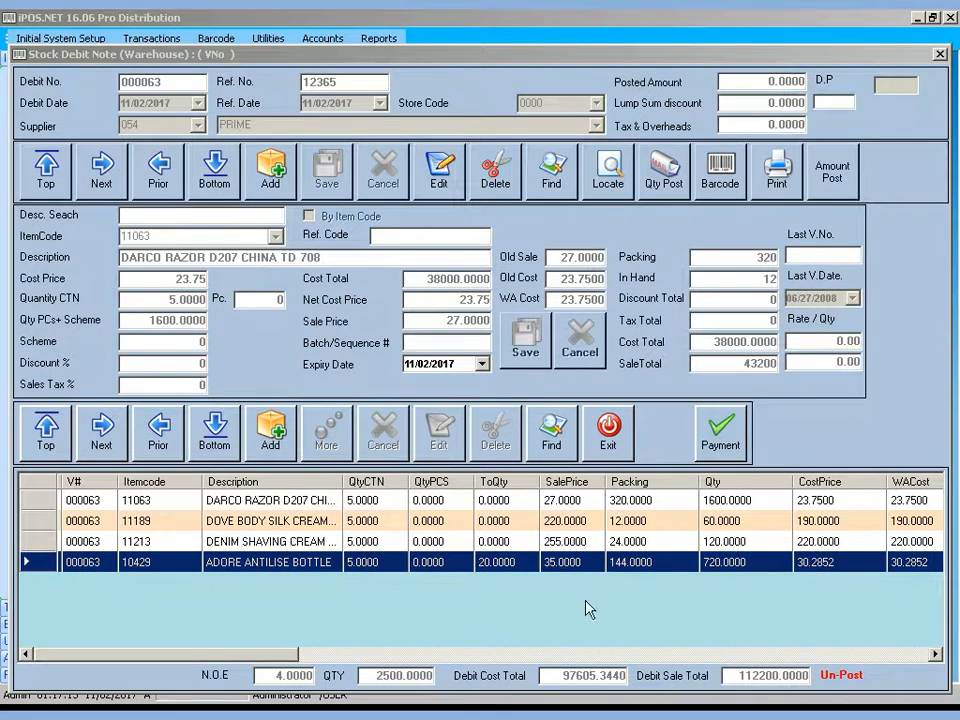
pyautogui.click(490, 541)
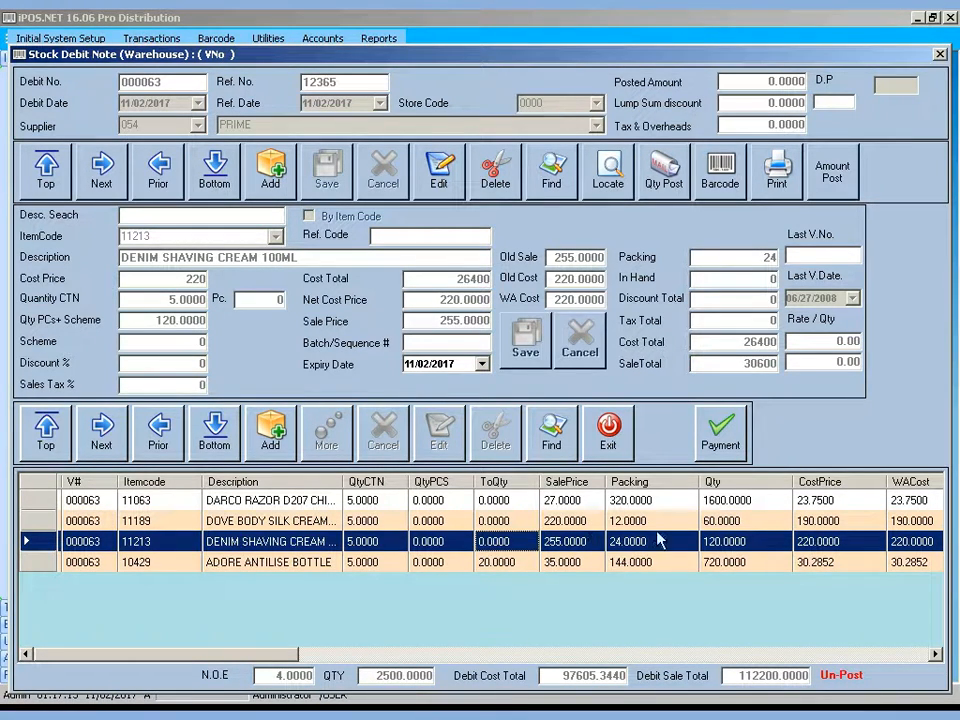
pyautogui.click(574, 521)
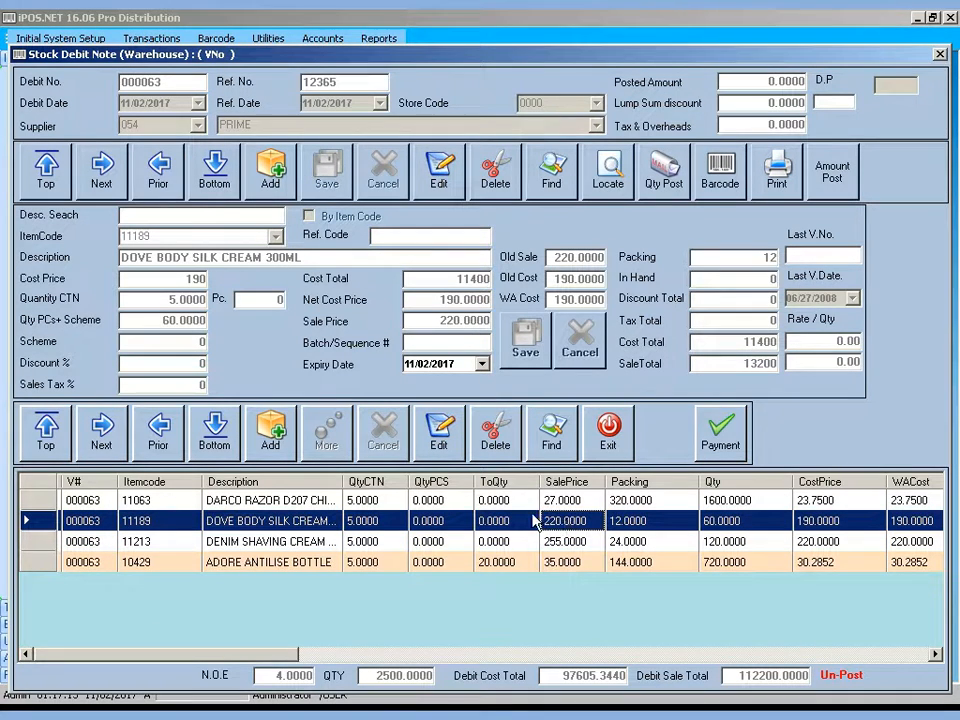
pyautogui.click(446, 448)
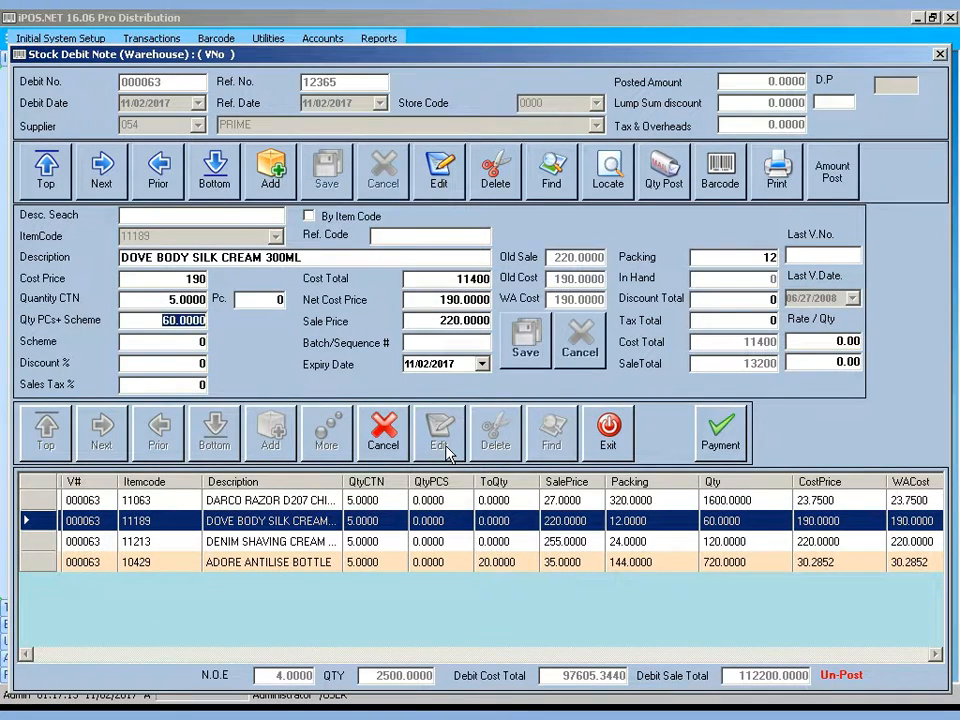
pyautogui.write('62')
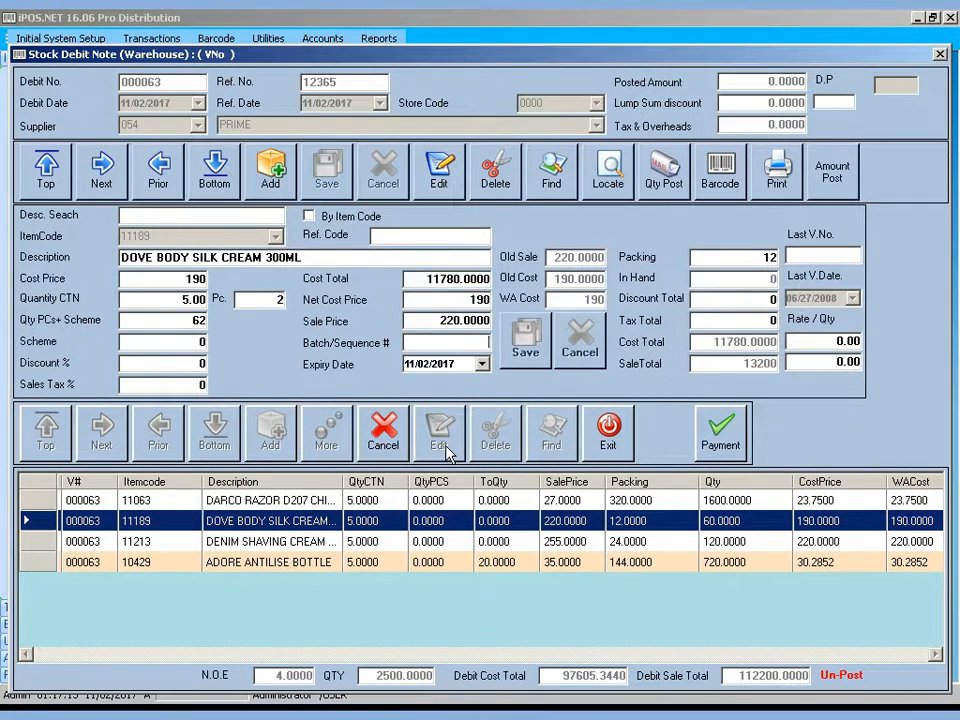
pyautogui.press('Return')
pyautogui.press('Return')
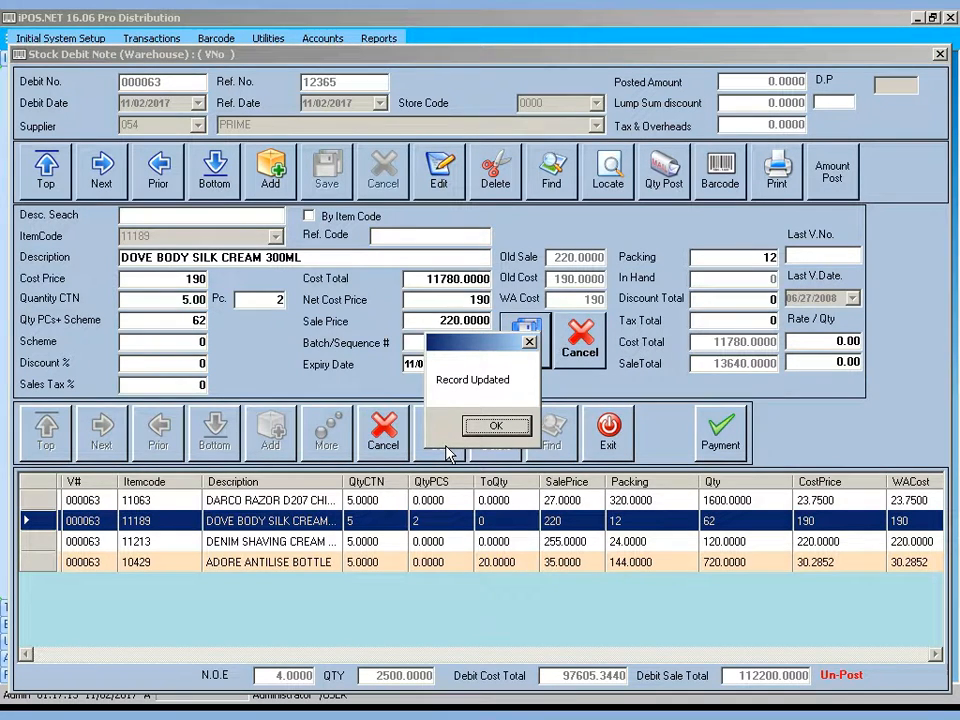
pyautogui.press('Return')
pyautogui.click(443, 540)
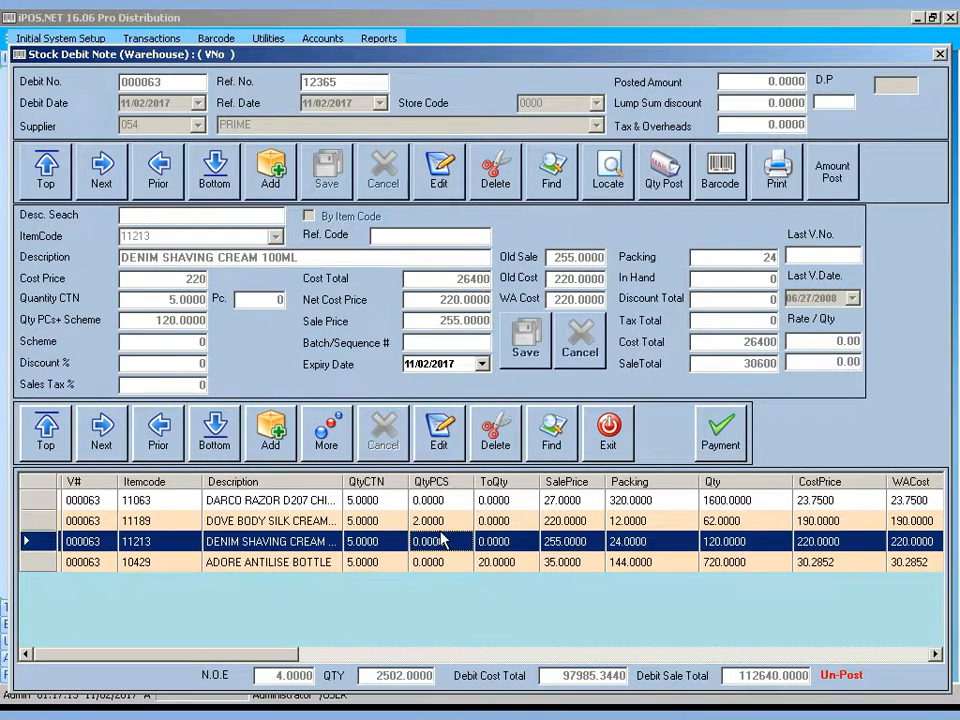
# Delete the DENIM SHAVING CREAM line, then select DARCO RAZOR and delete the whole note
pyautogui.click(495, 430)
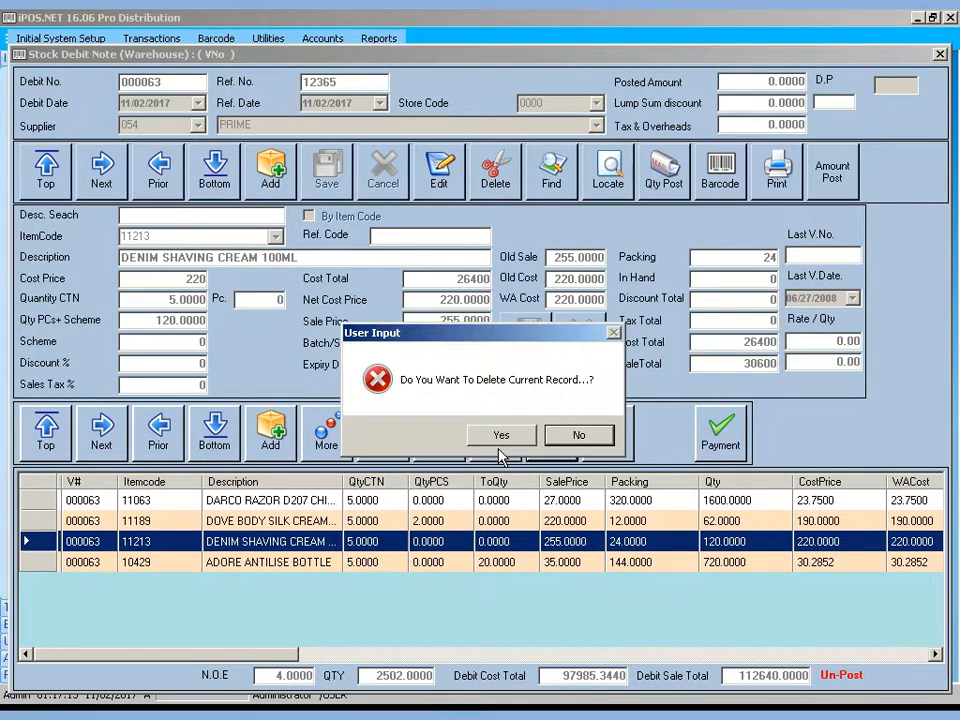
pyautogui.click(503, 434)
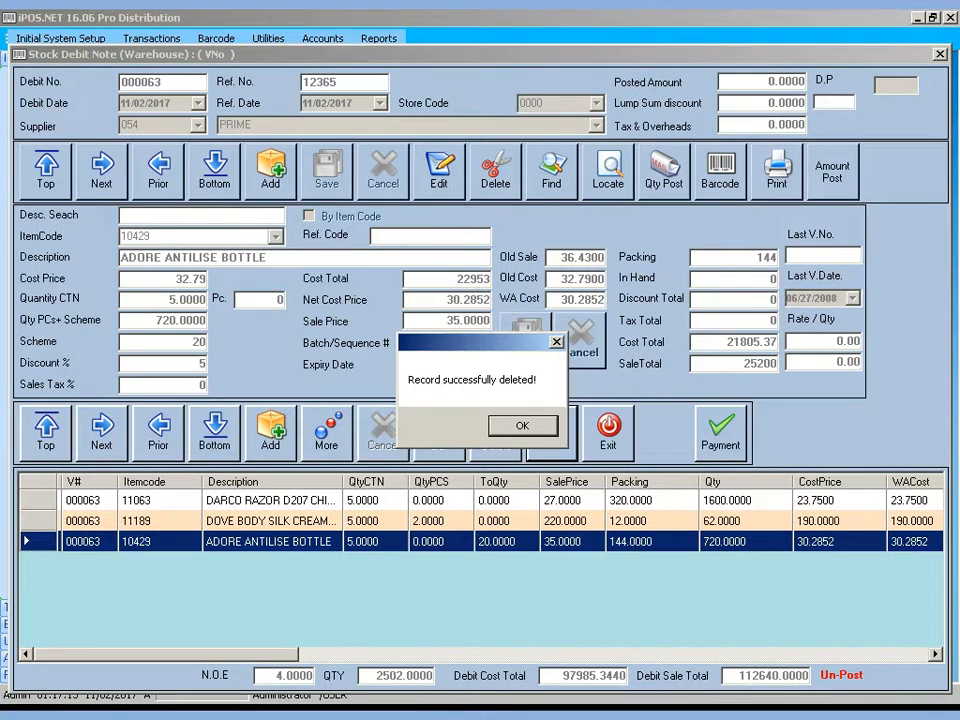
pyautogui.click(522, 427)
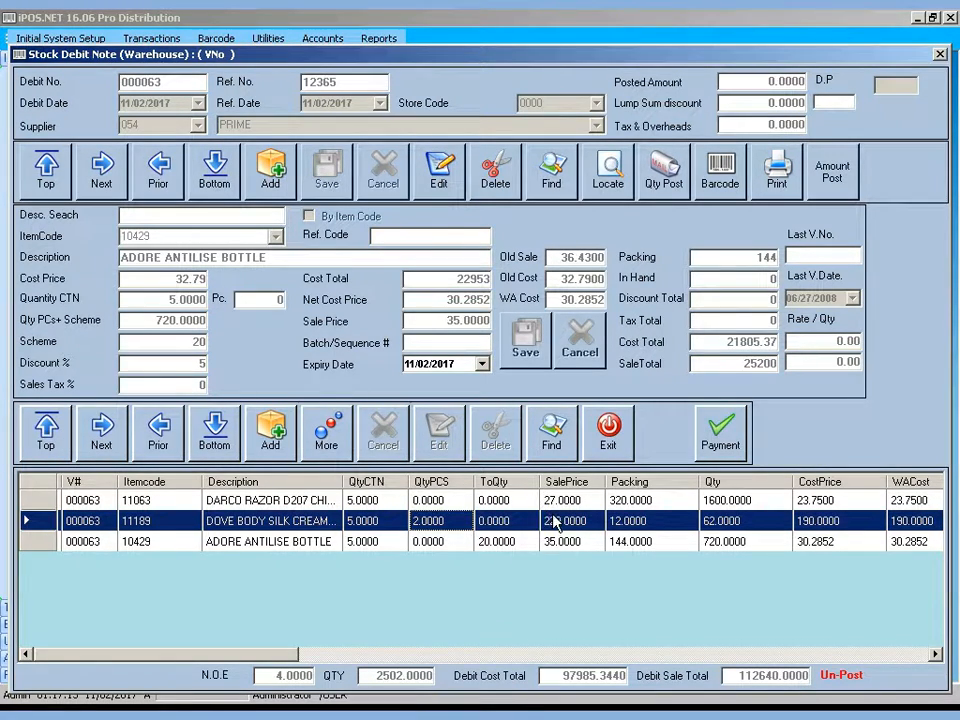
pyautogui.click(452, 501)
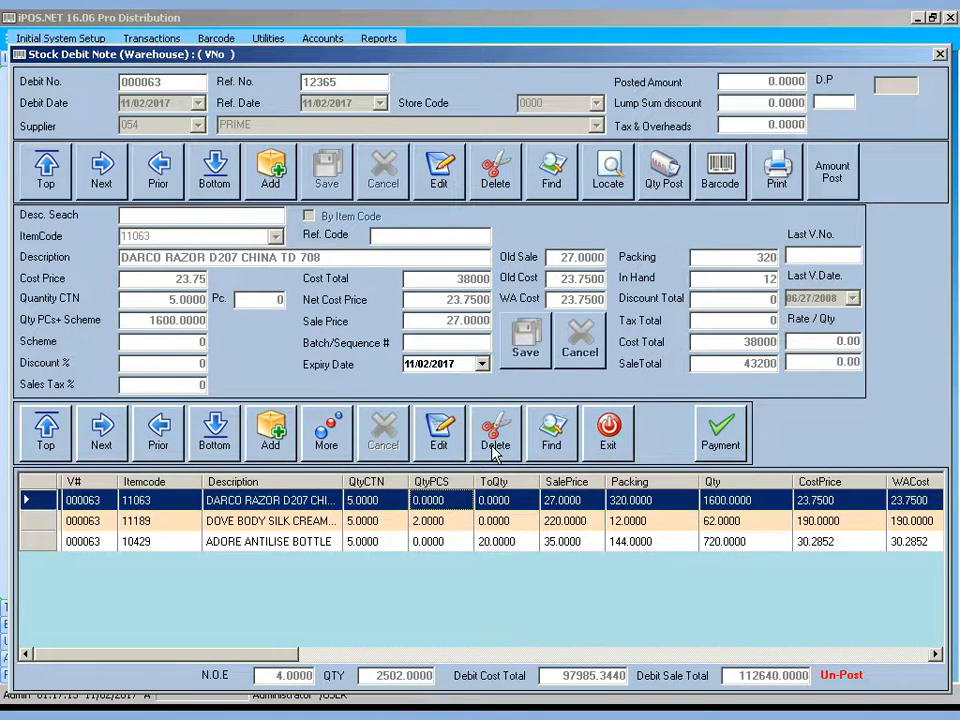
pyautogui.click(497, 175)
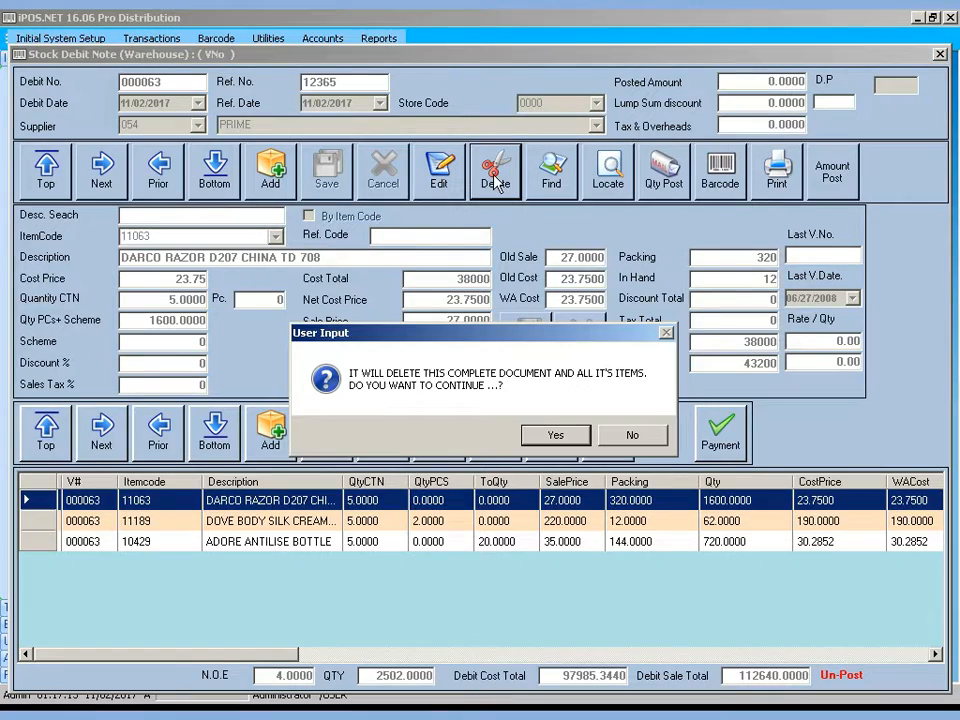
# Confirm deleting debit note 000063 and reopen the stock debit note screen
pyautogui.click(556, 438)
pyautogui.click(570, 436)
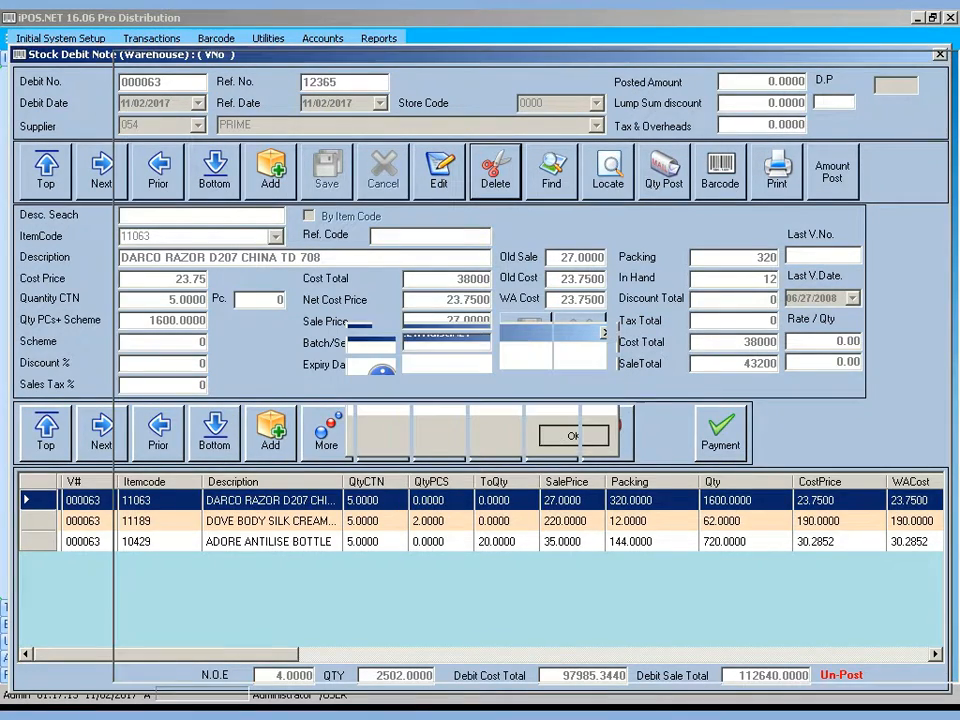
pyautogui.click(72, 214)
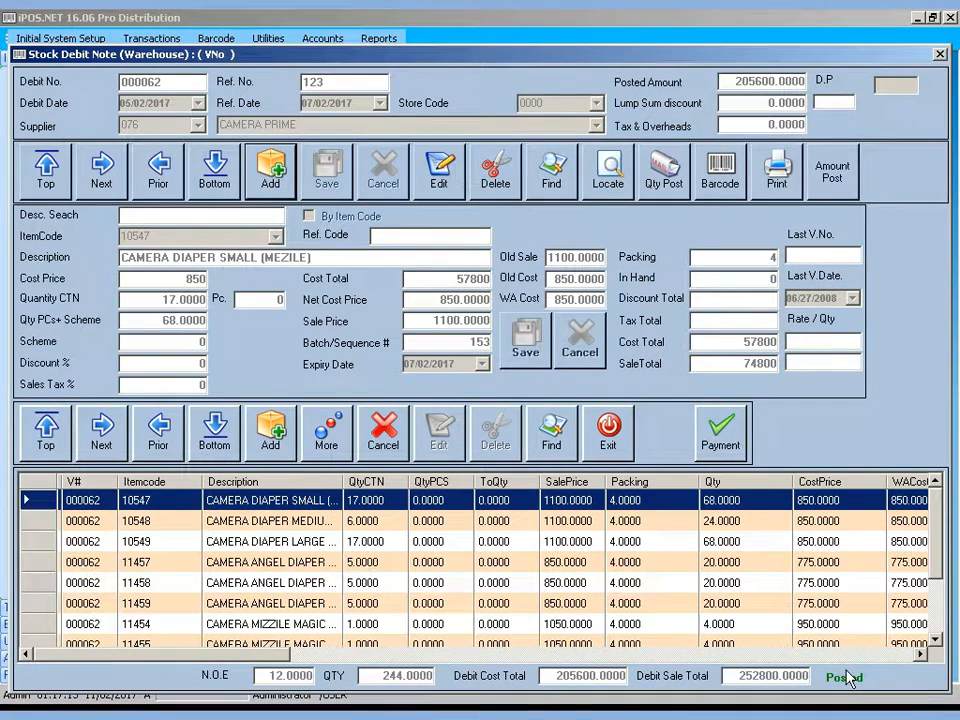
# Select the CAMERA DIAPER LARGE line on voucher 000062 and try editing it
pyautogui.click(577, 545)
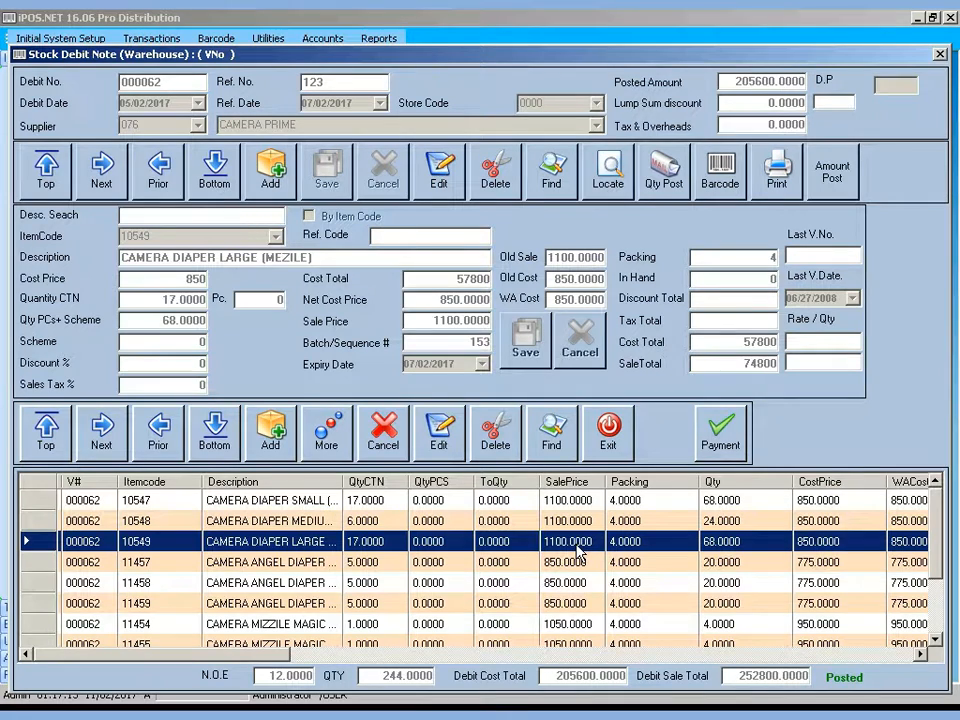
pyautogui.click(438, 436)
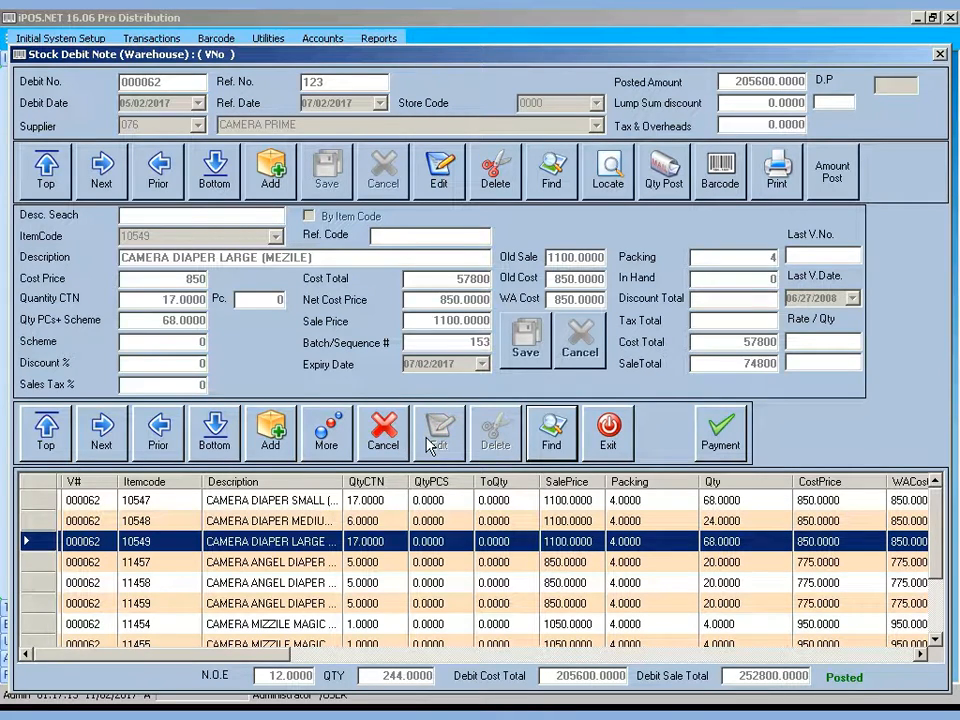
pyautogui.click(437, 172)
pyautogui.click(502, 185)
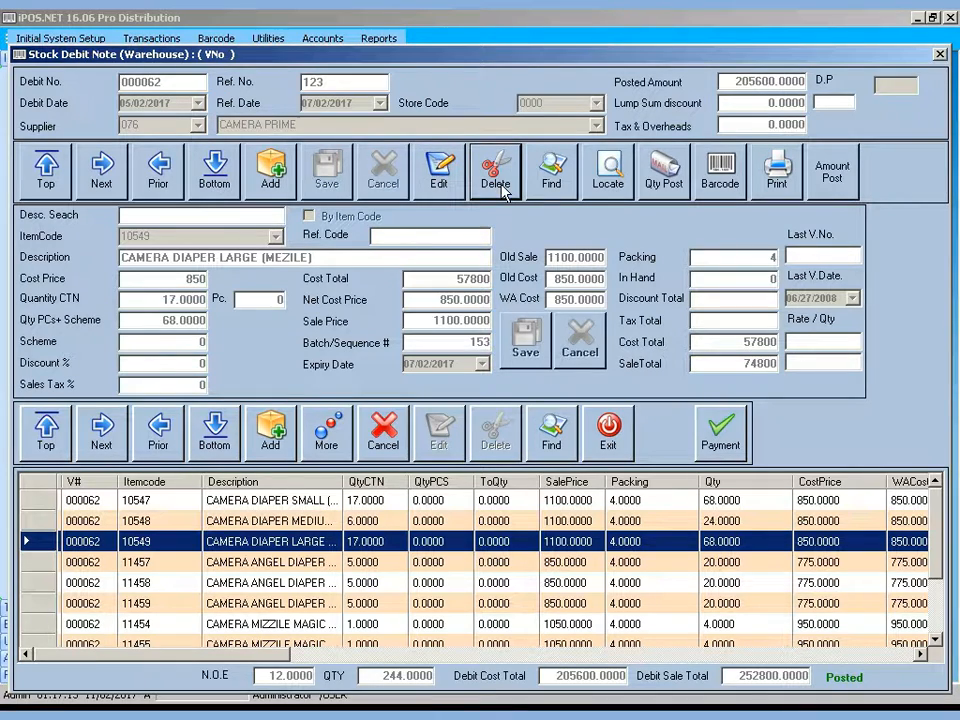
pyautogui.click(453, 546)
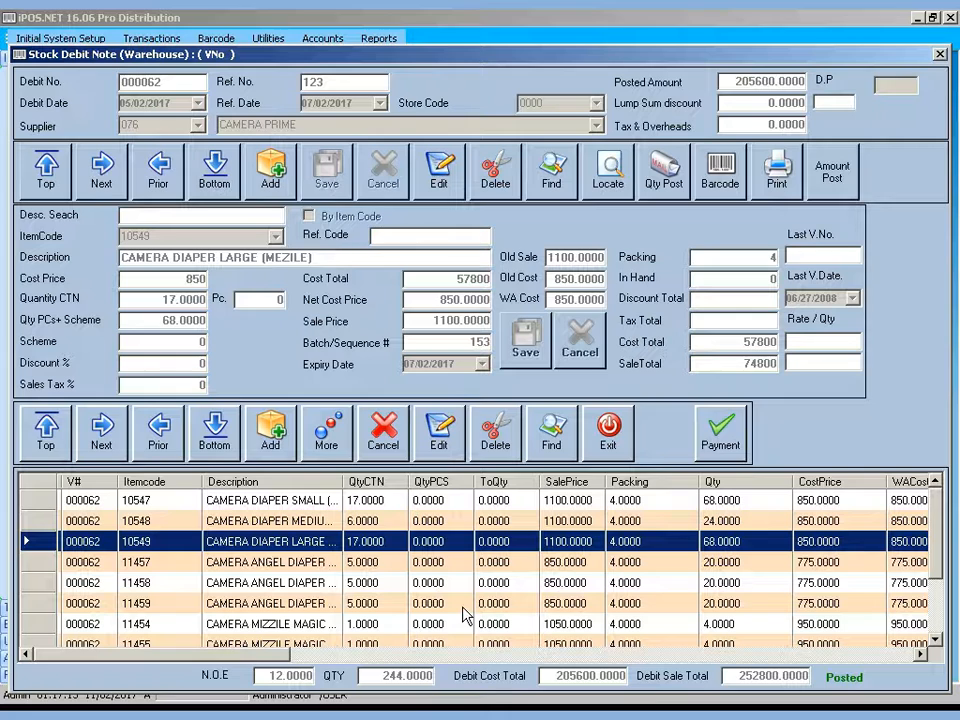
# Search for debit voucher number 000042 in the debit voucher search window
pyautogui.click(553, 172)
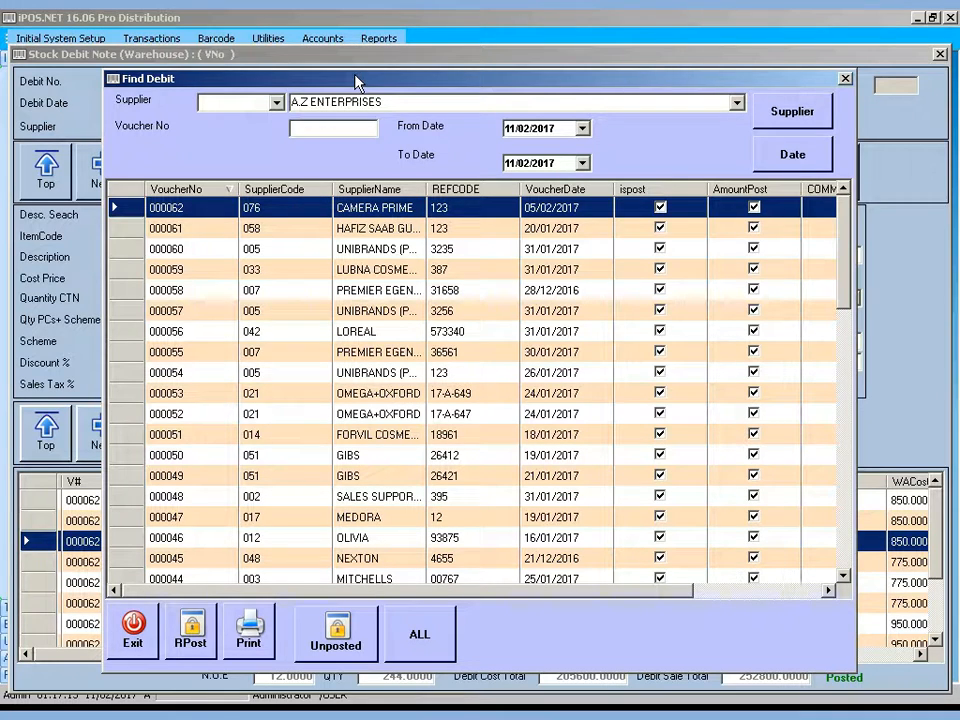
pyautogui.moveTo(356, 80); pyautogui.dragTo(371, 124)
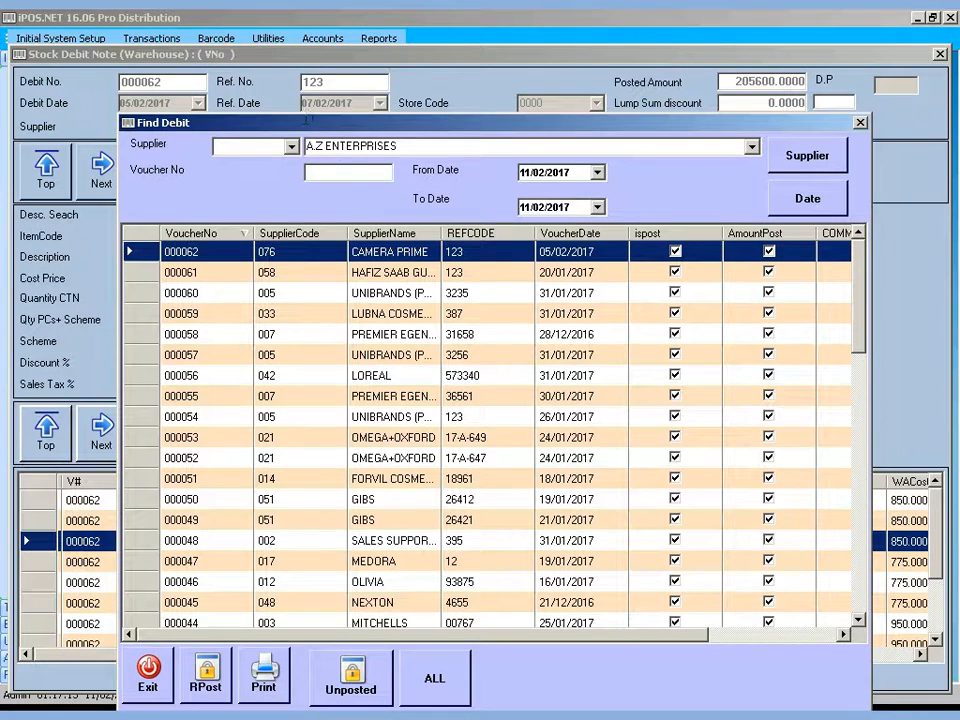
pyautogui.write('000')
pyautogui.write('042')
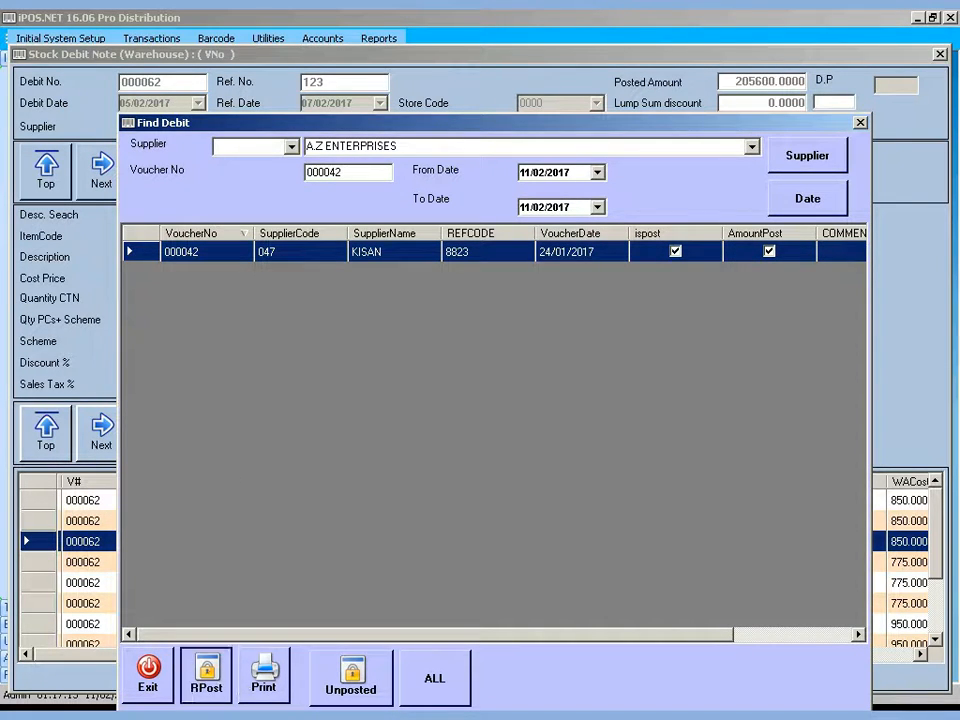
# Remove the posting from voucher 000042 with the password and load it into the form
pyautogui.click(205, 676)
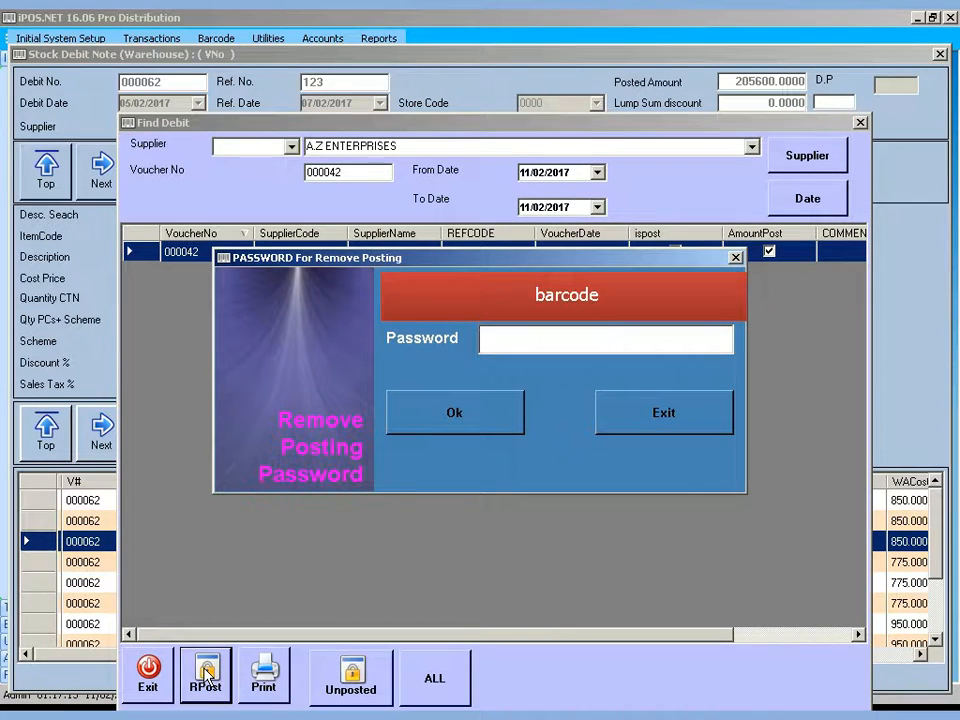
pyautogui.press('Return')
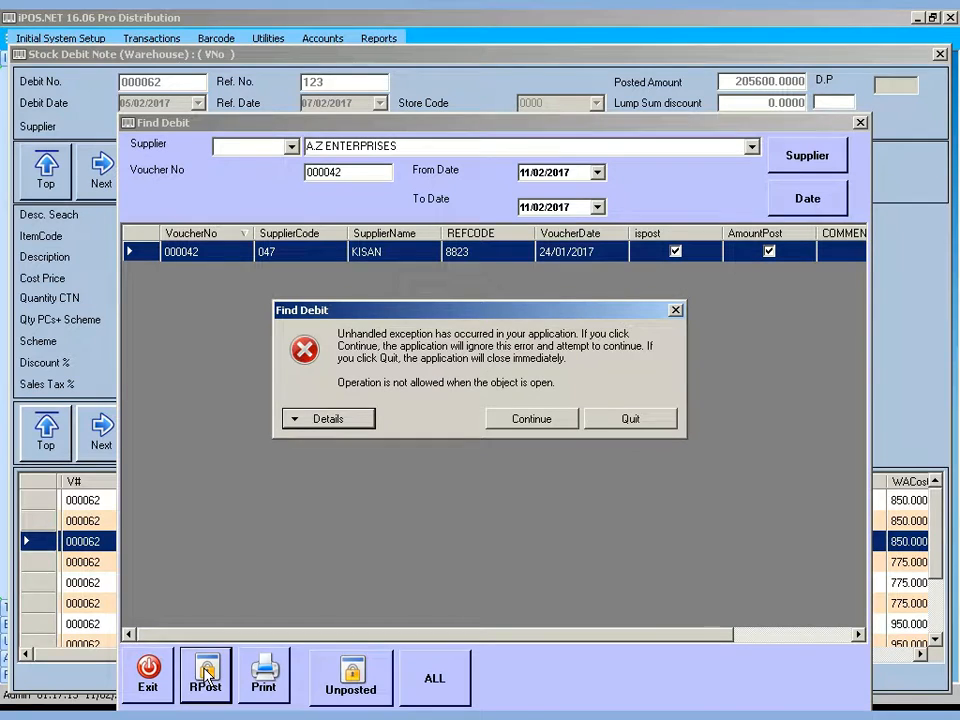
pyautogui.click(521, 420)
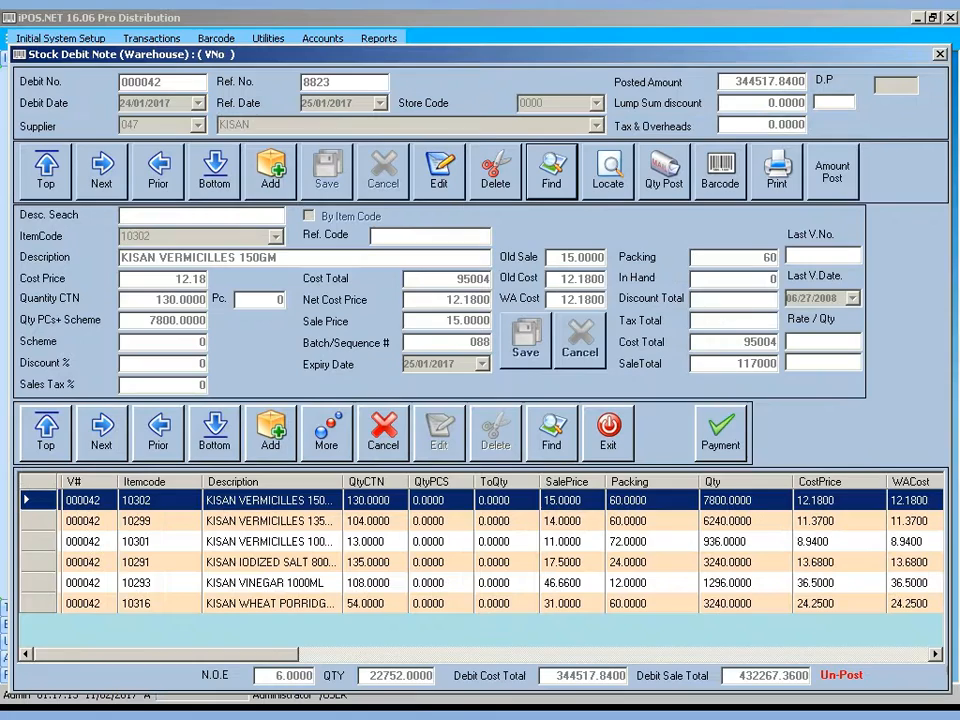
pyautogui.click(632, 571)
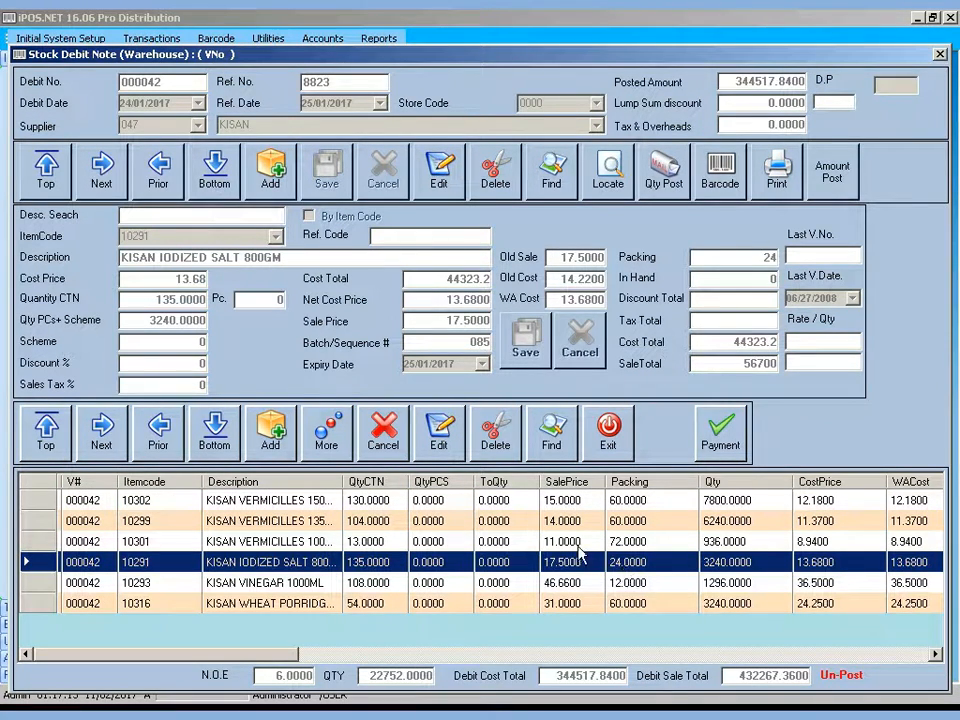
# Delete the KISAN VERMICELLIES 135GM line (10299) from voucher 000042, keeping the iodized salt item
pyautogui.click(494, 440)
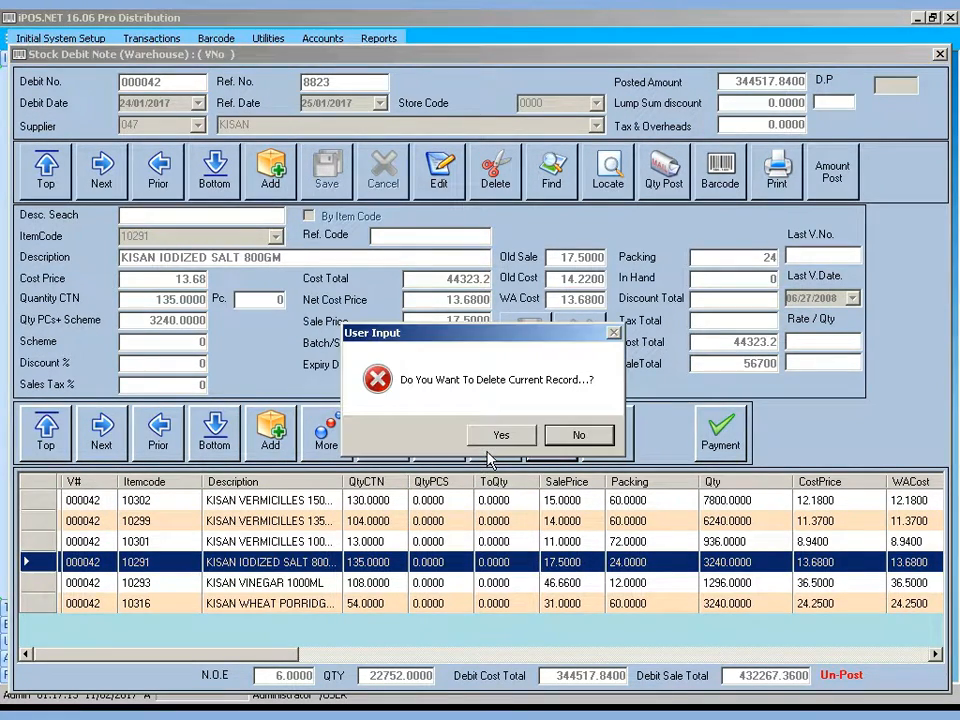
pyautogui.press('Return')
pyautogui.click(493, 521)
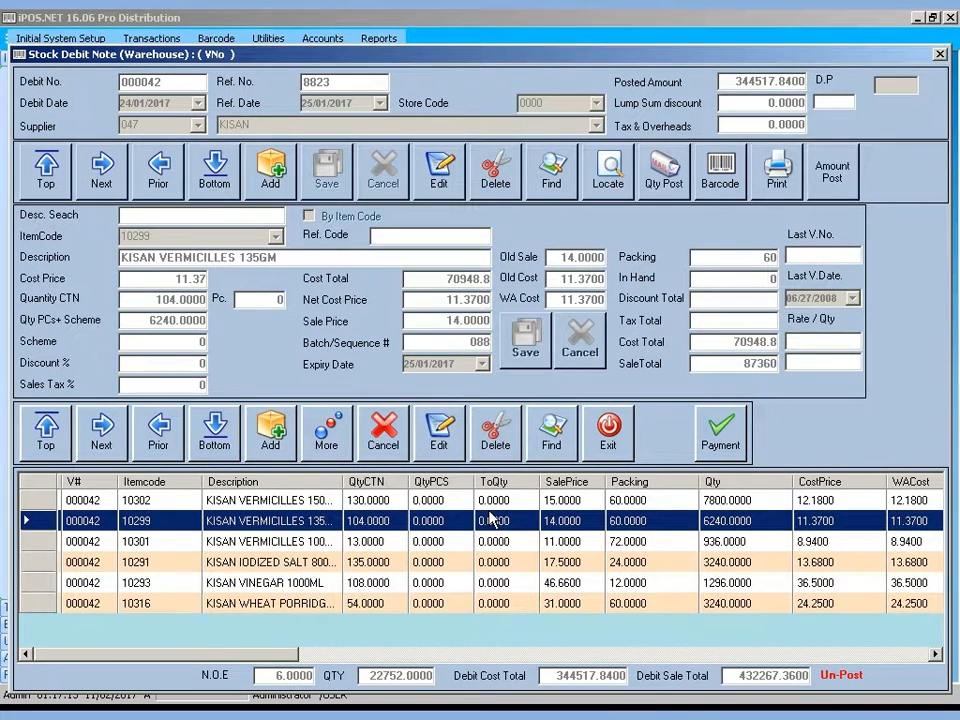
pyautogui.click(480, 425)
pyautogui.click(499, 434)
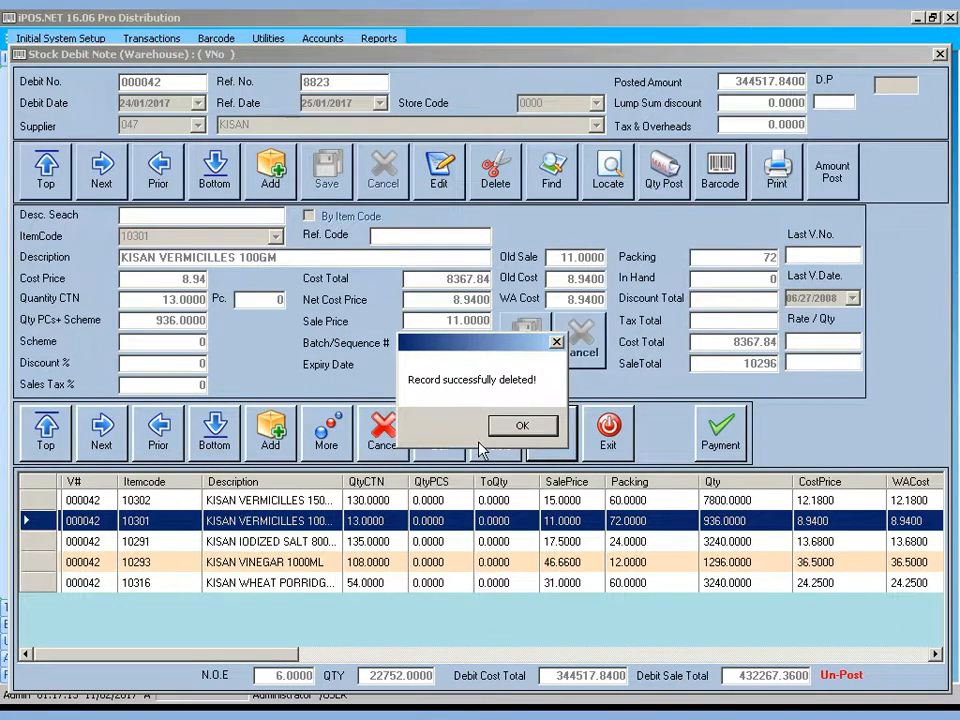
pyautogui.click(521, 427)
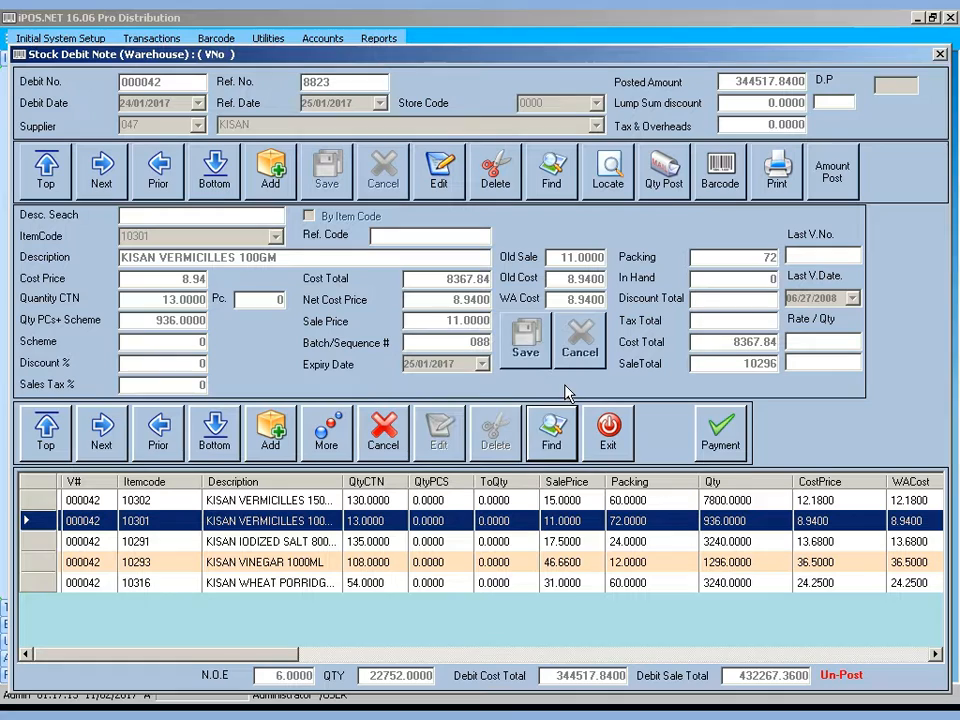
# Post voucher 000042's amounts, recalculating the cost total to 273569.04
pyautogui.click(830, 175)
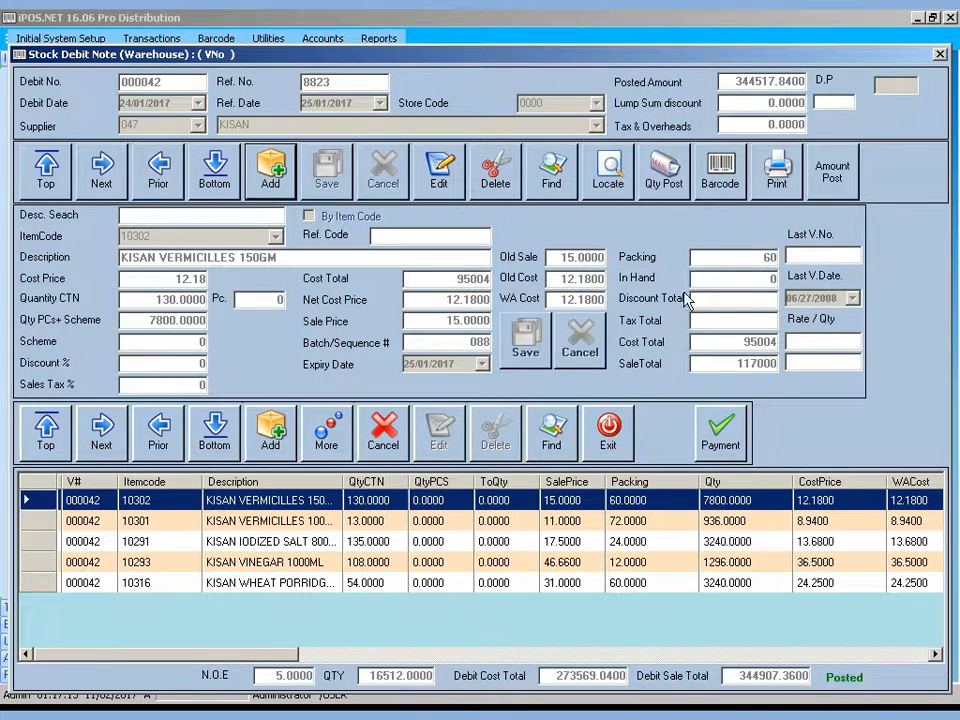
pyautogui.moveTo(757, 716)
# Print a debit note by voucher number in size 9 layout and close its preview
pyautogui.click(773, 172)
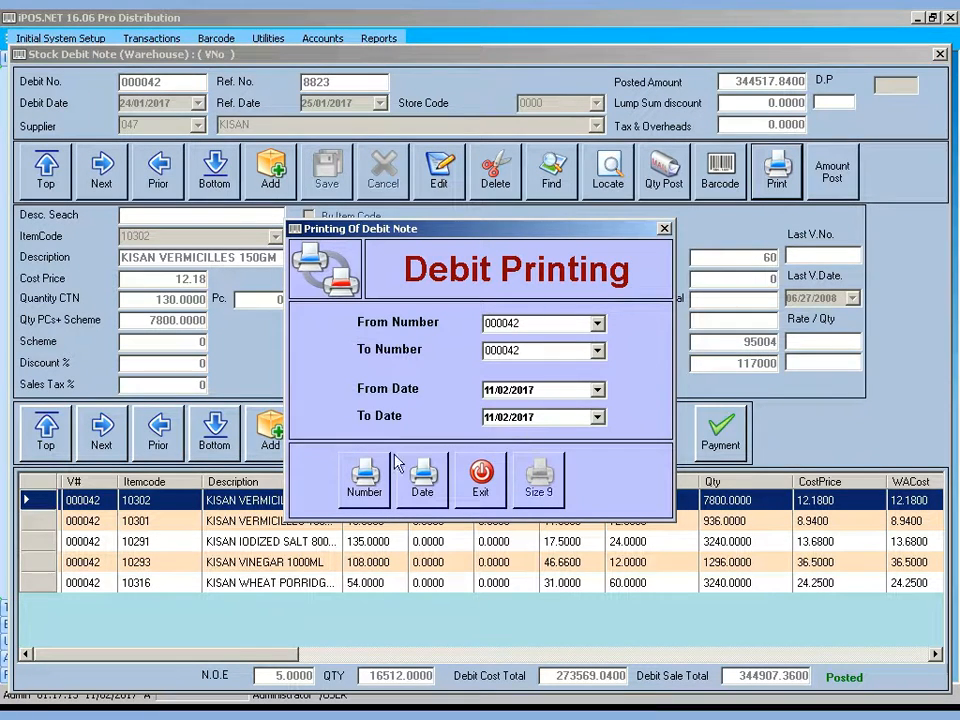
pyautogui.click(358, 490)
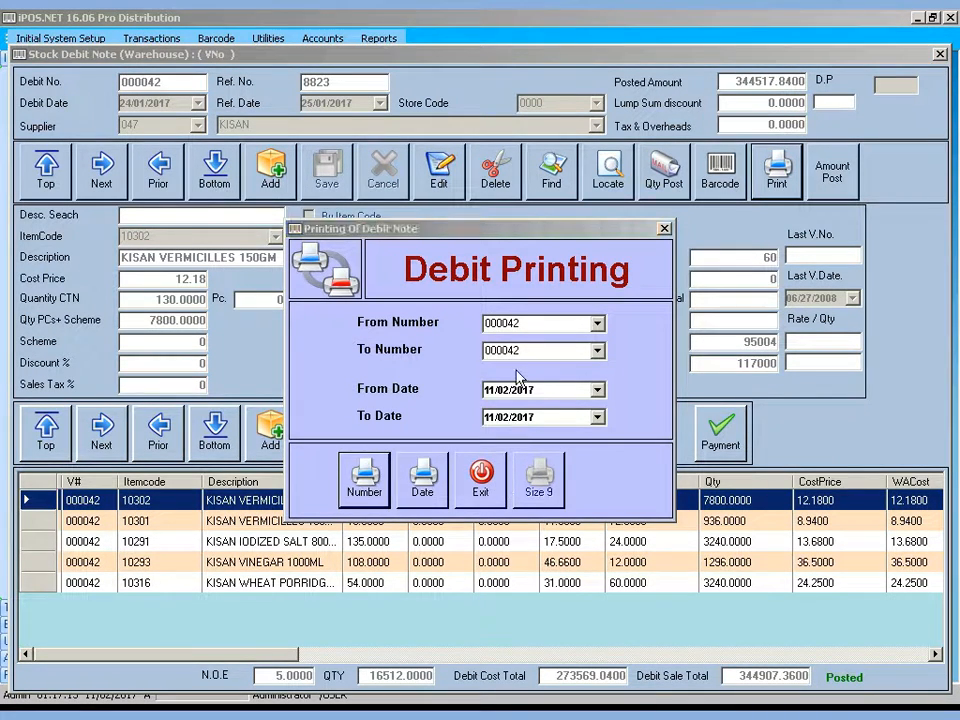
pyautogui.click(539, 480)
pyautogui.click(565, 502)
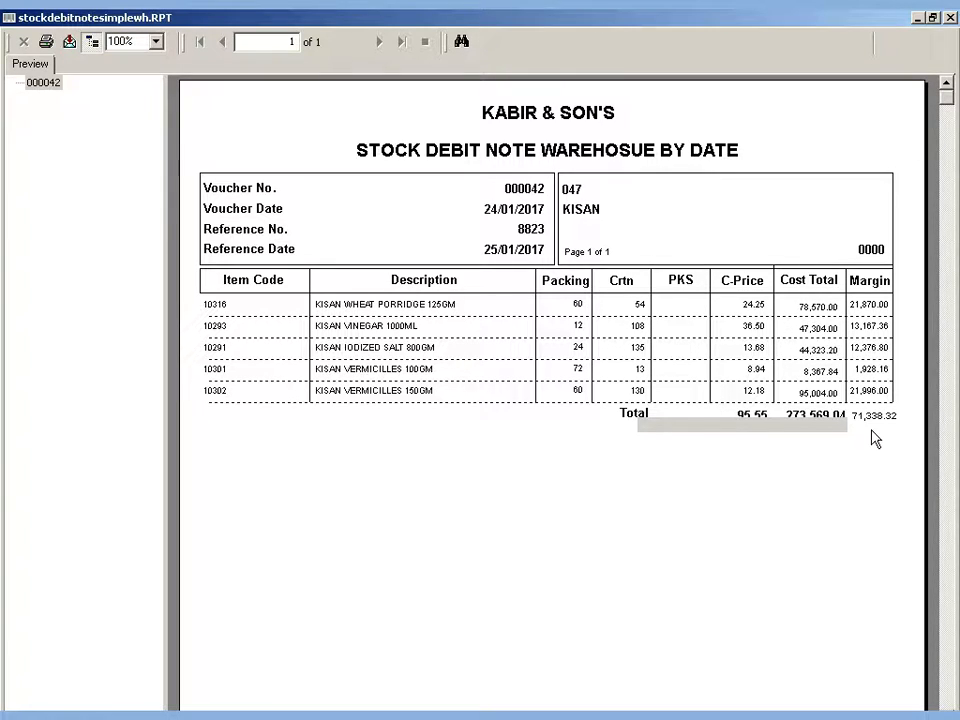
pyautogui.click(810, 415)
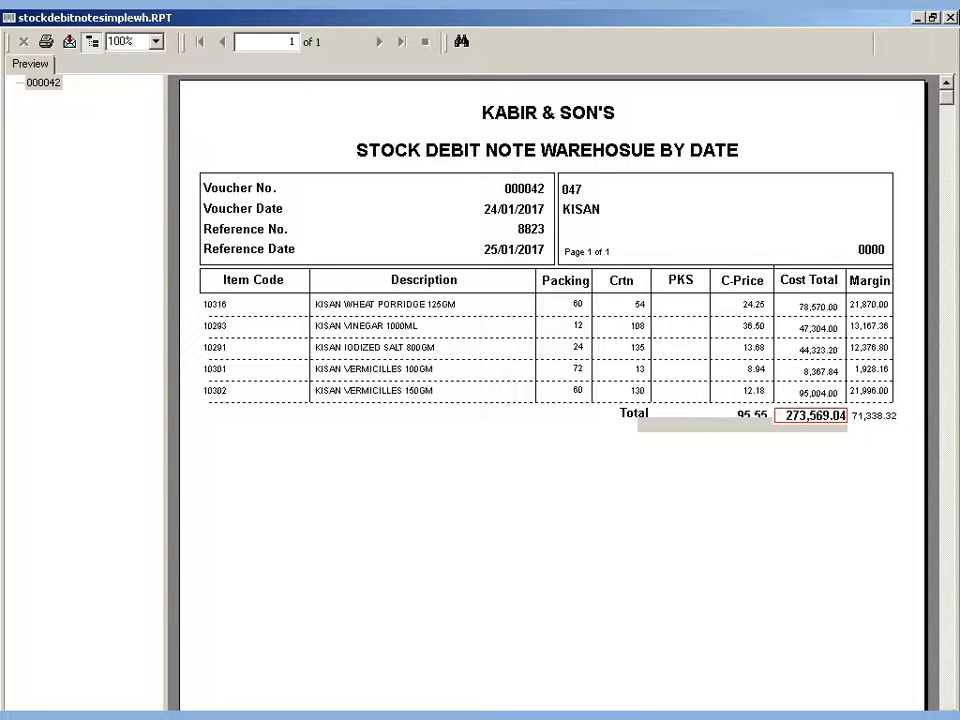
pyautogui.click(950, 17)
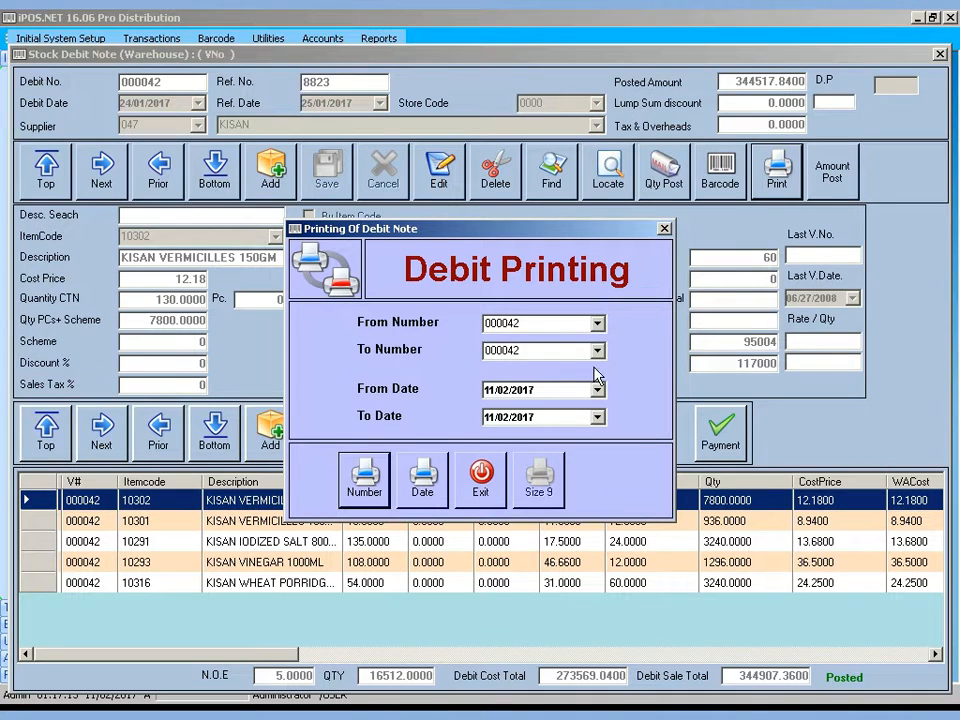
# Print voucher range 000062 to 000062 by number, close the preview, and exit printing
pyautogui.click(596, 324)
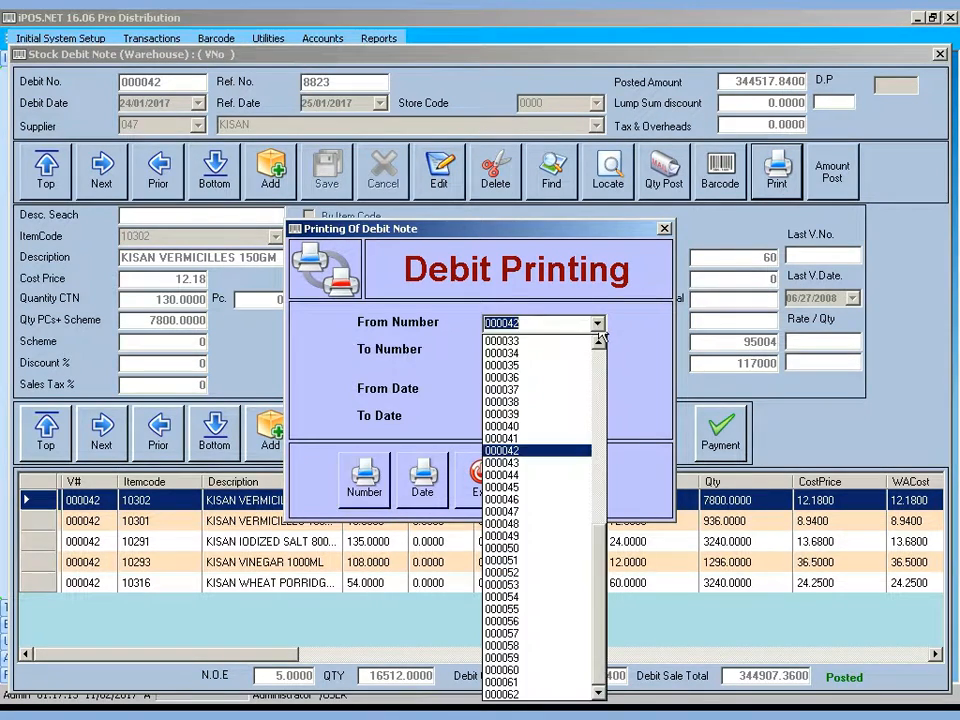
pyautogui.click(541, 691)
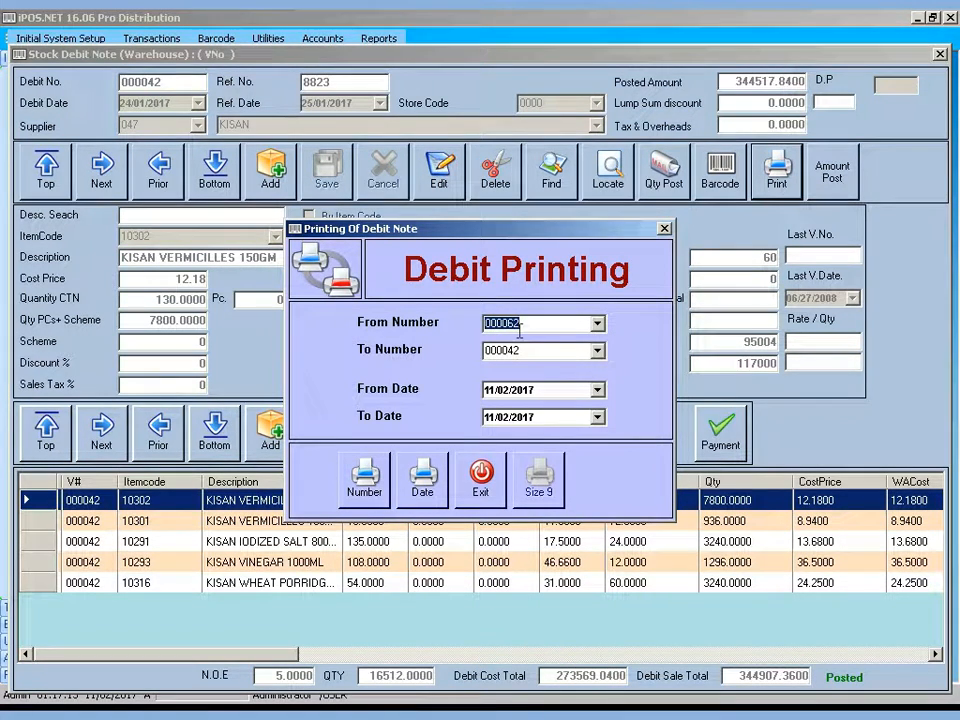
pyautogui.click(597, 350)
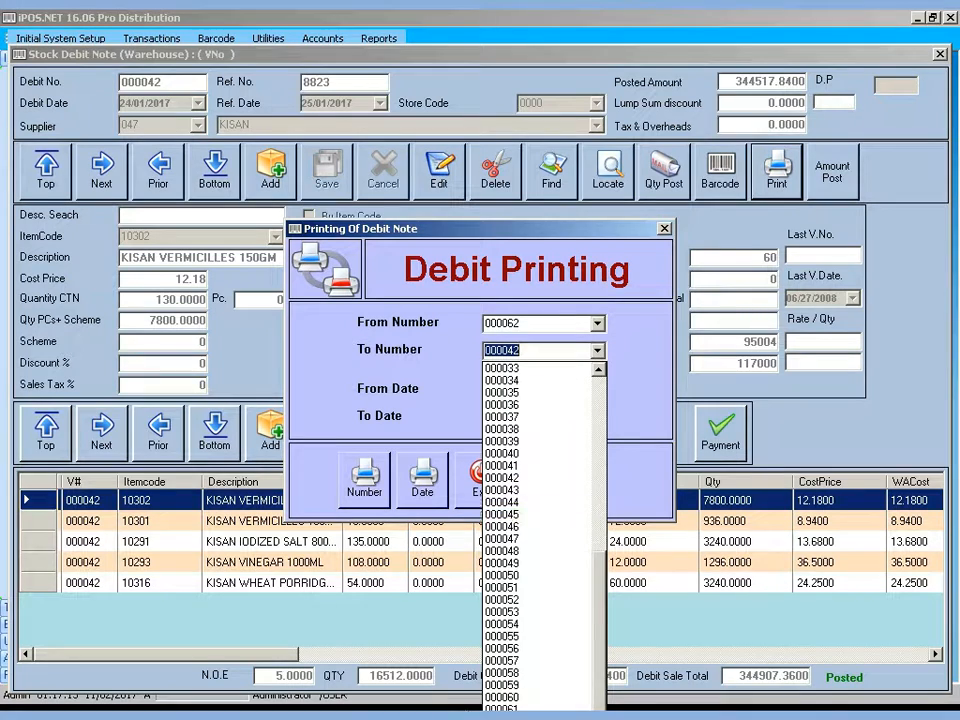
pyautogui.click(541, 715)
pyautogui.click(356, 480)
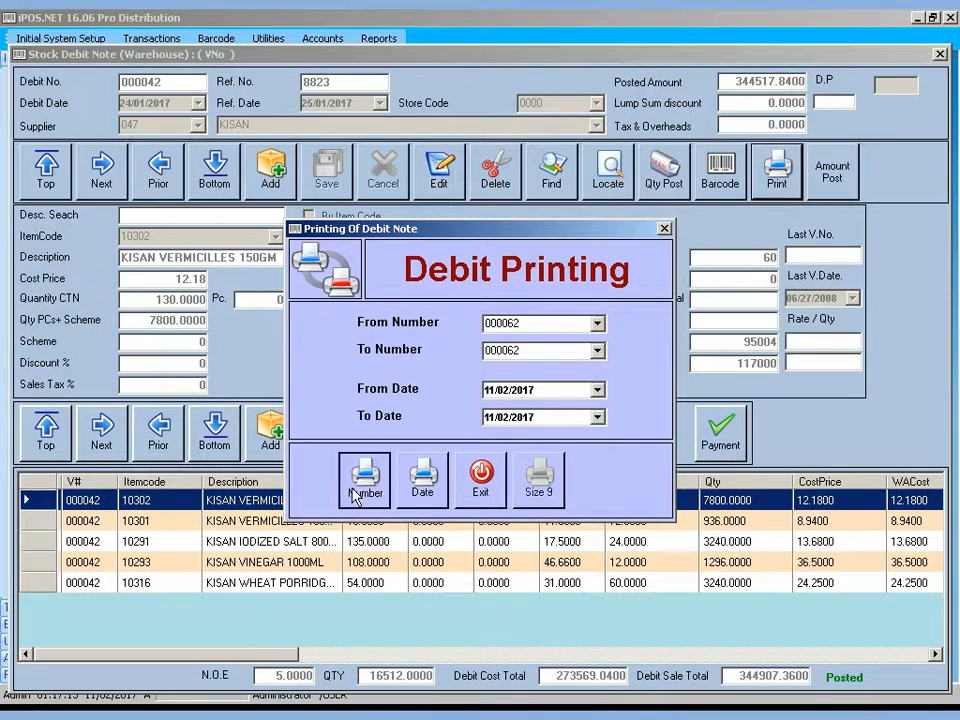
pyautogui.click(565, 496)
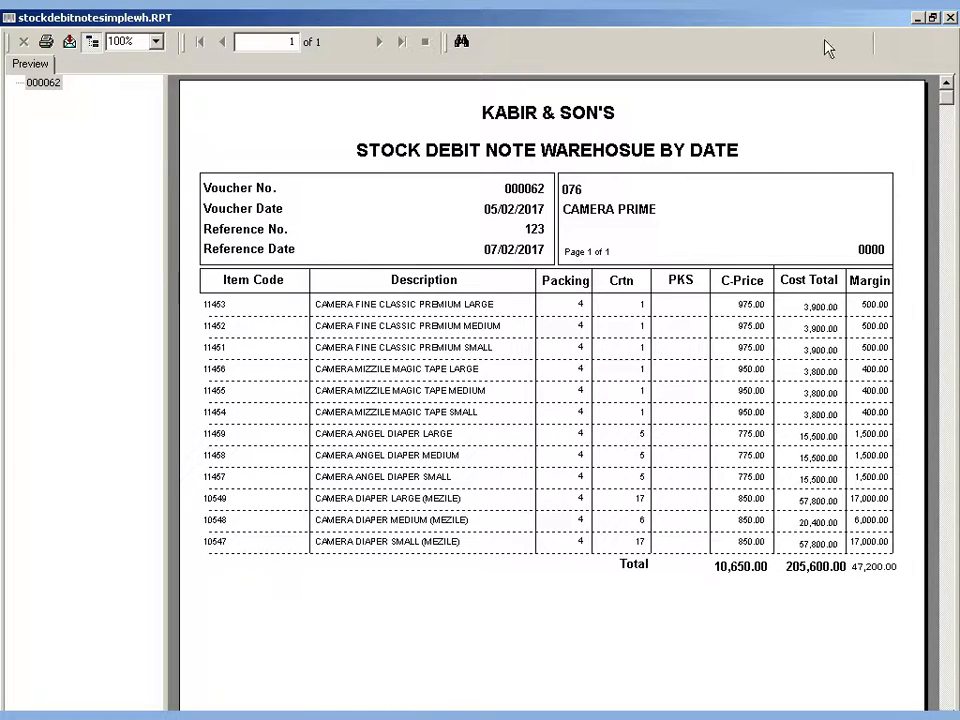
pyautogui.click(950, 17)
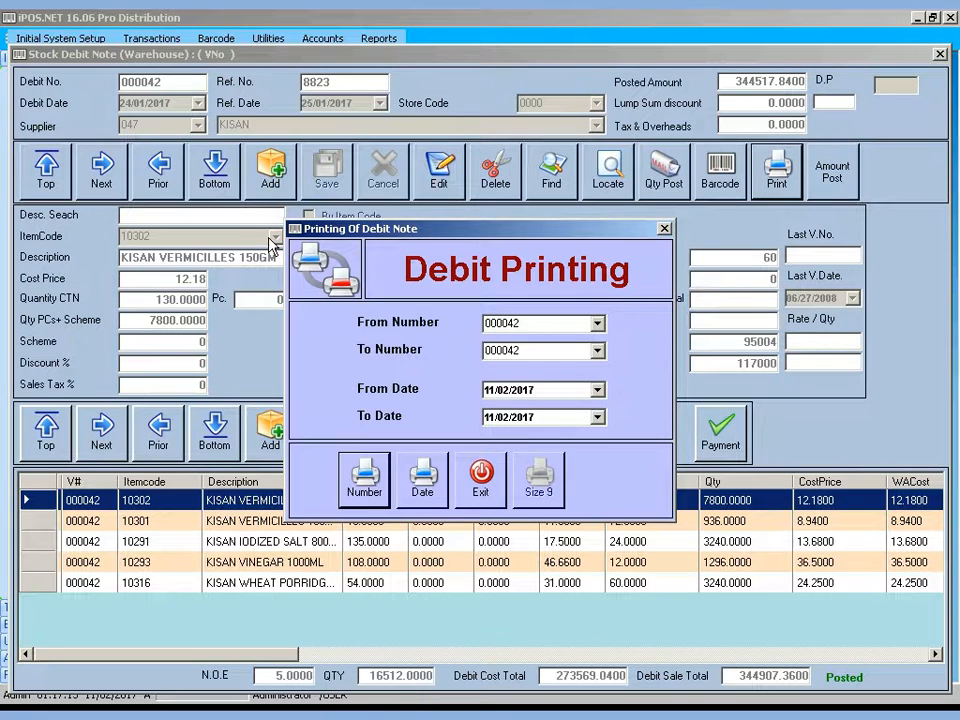
pyautogui.click(483, 477)
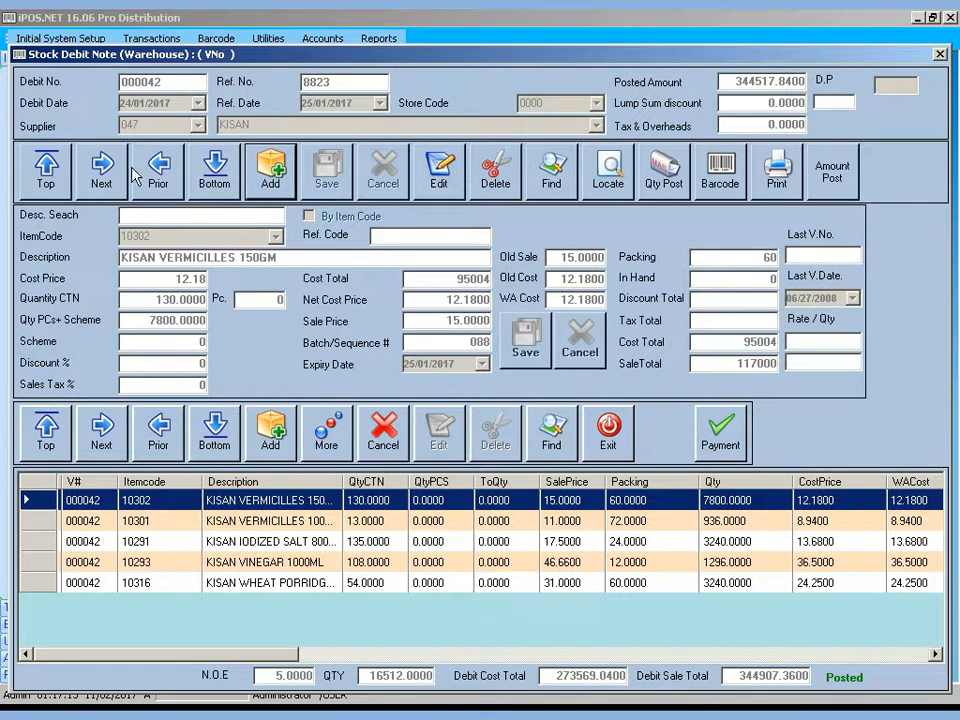
# Browse the debit notes from first (000002) through 000005 to the last, 000062
pyautogui.click(47, 168)
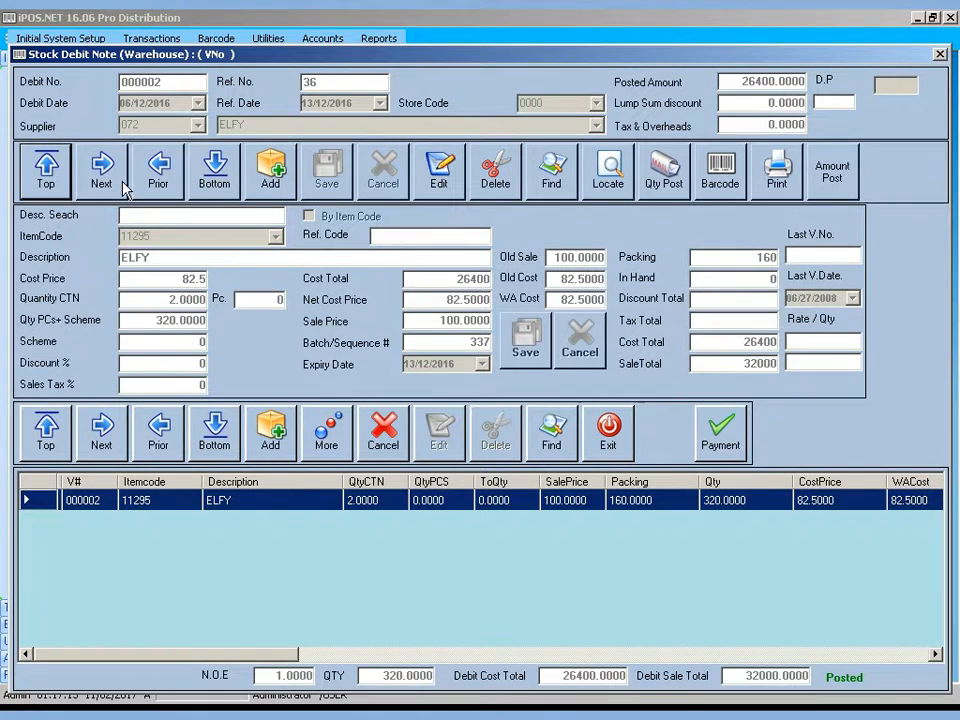
pyautogui.click(101, 168)
pyautogui.click(101, 168)
pyautogui.click(156, 166)
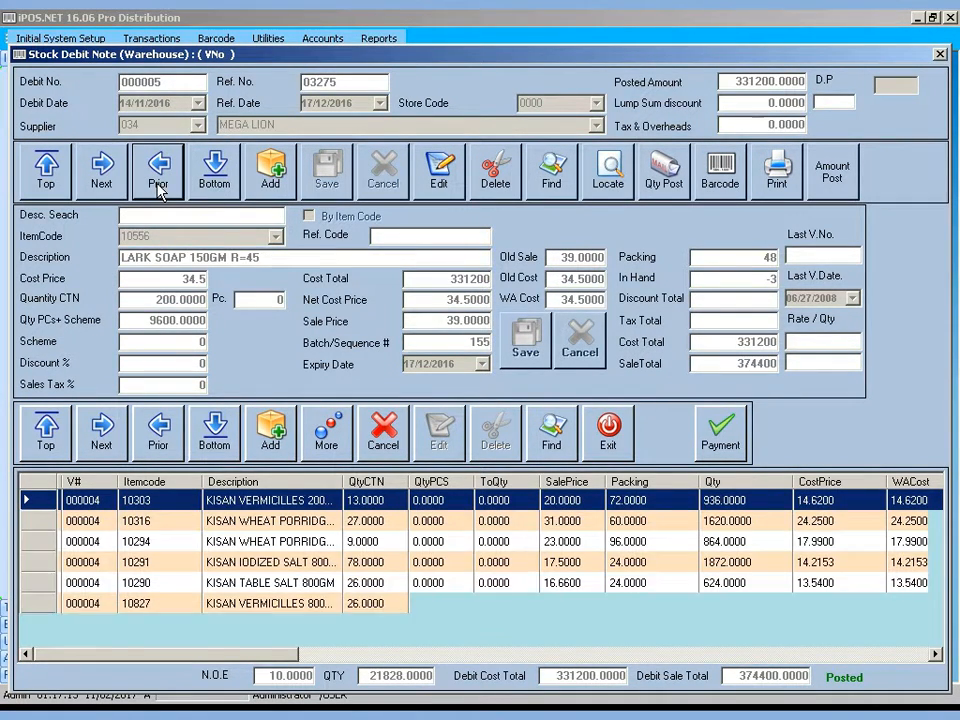
pyautogui.click(213, 172)
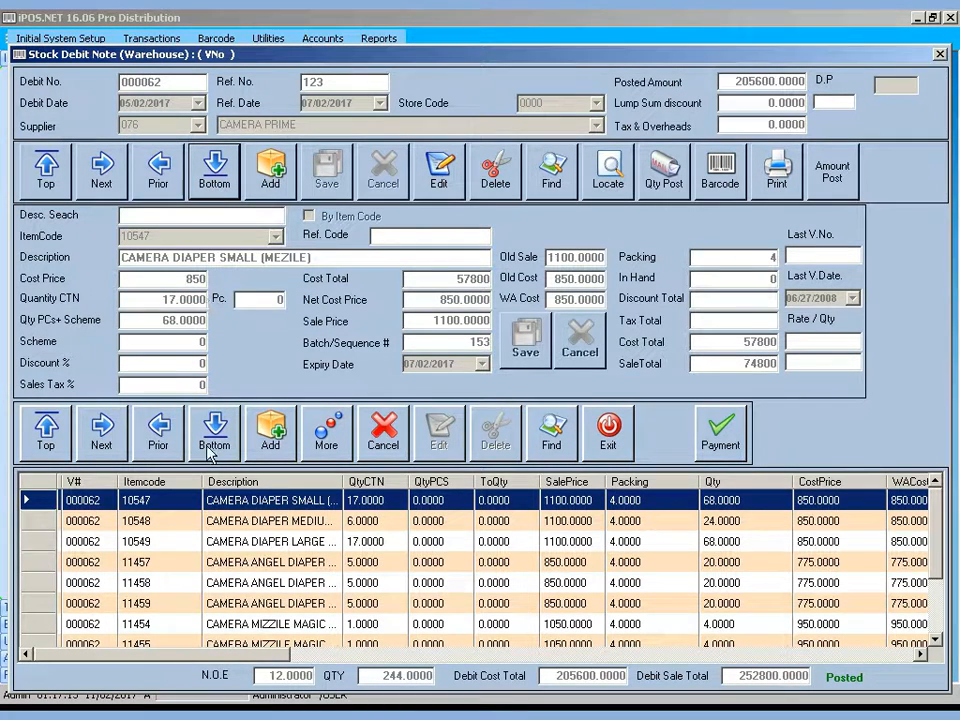
# Browse voucher 000062's CAMERA DIAPER items, ending on the CAMERA DIAPER LARGE row
pyautogui.click(45, 428)
pyautogui.click(88, 430)
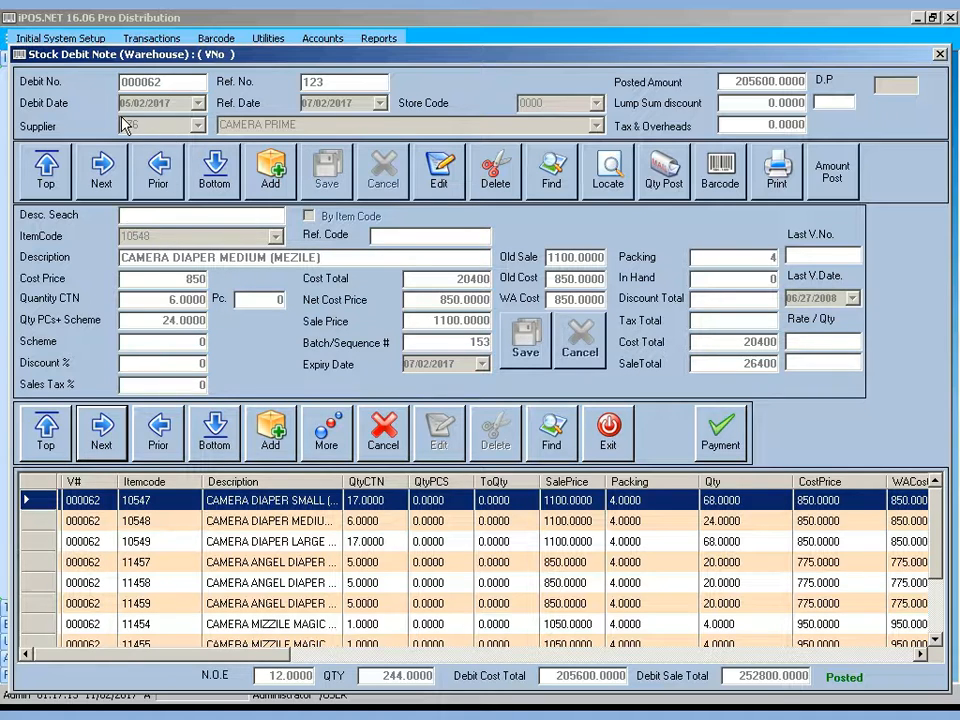
pyautogui.click(270, 521)
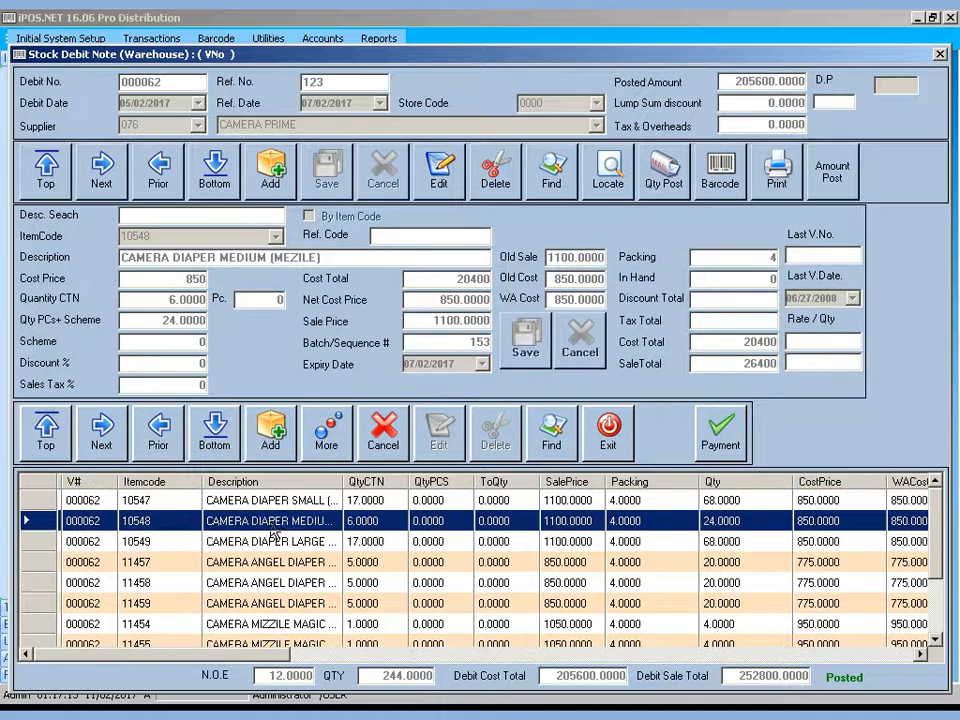
pyautogui.click(269, 568)
pyautogui.click(173, 428)
pyautogui.click(173, 428)
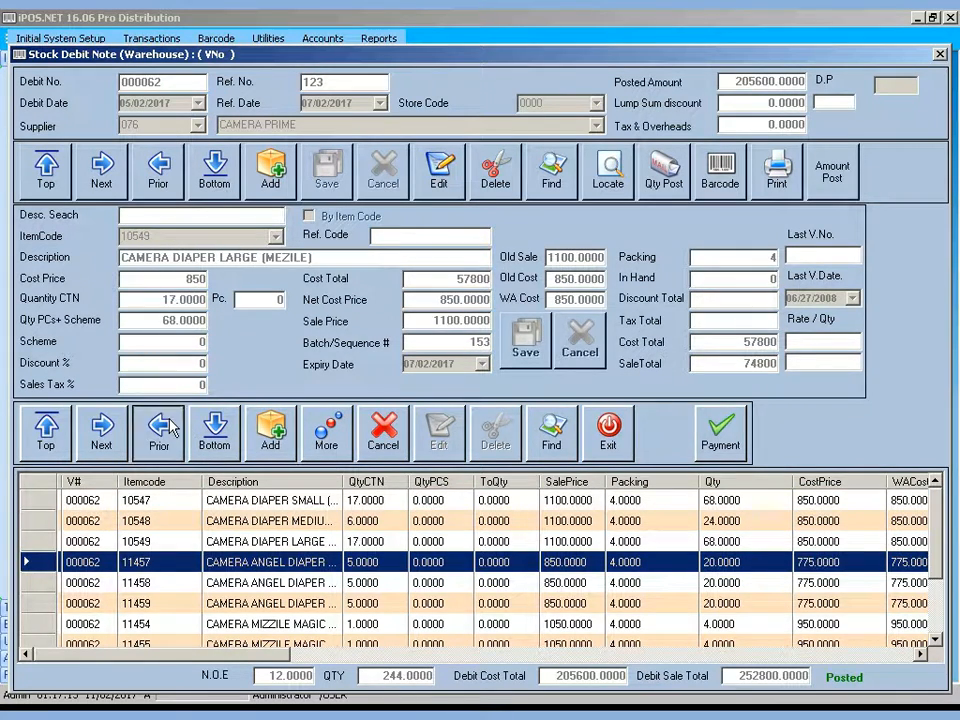
pyautogui.click(173, 428)
pyautogui.click(214, 430)
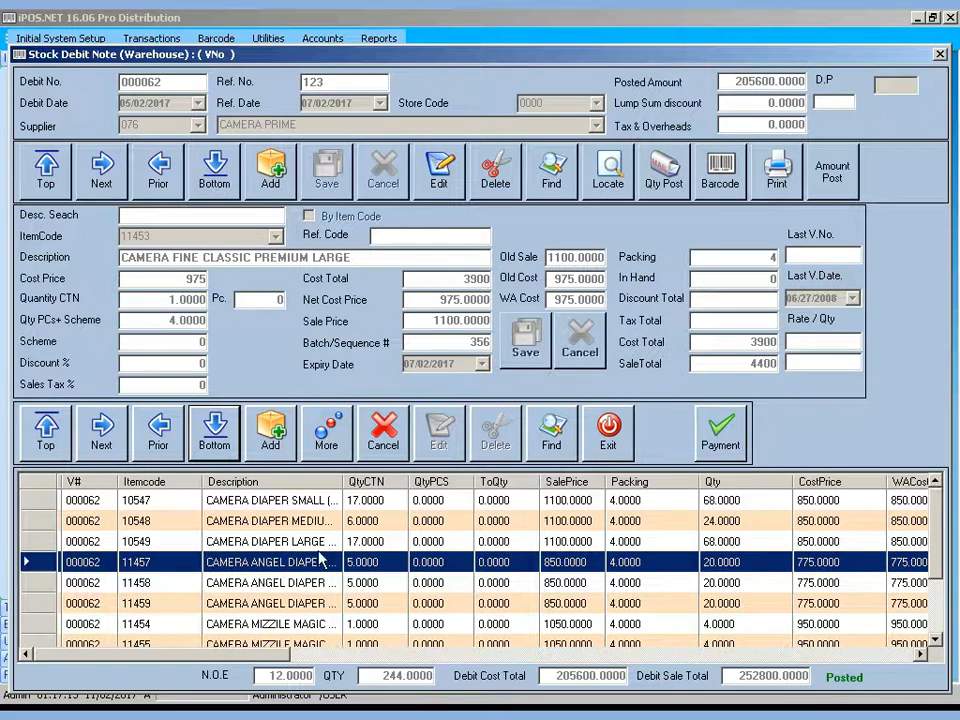
pyautogui.click(301, 546)
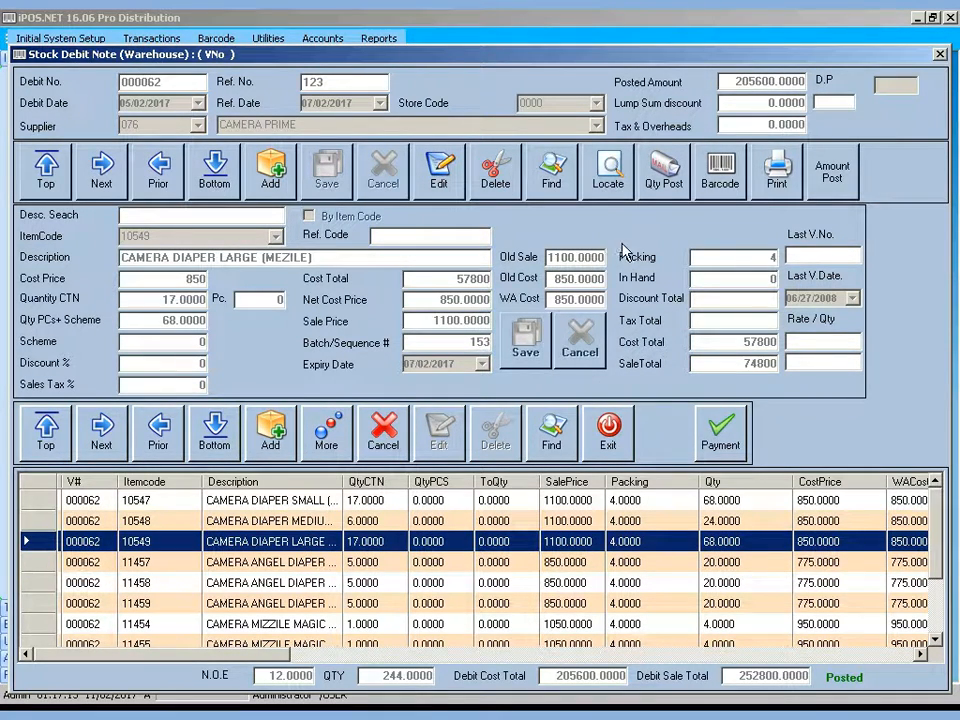
# Briefly visit the barcode printing window, then bring up the debit voucher search
pyautogui.click(720, 176)
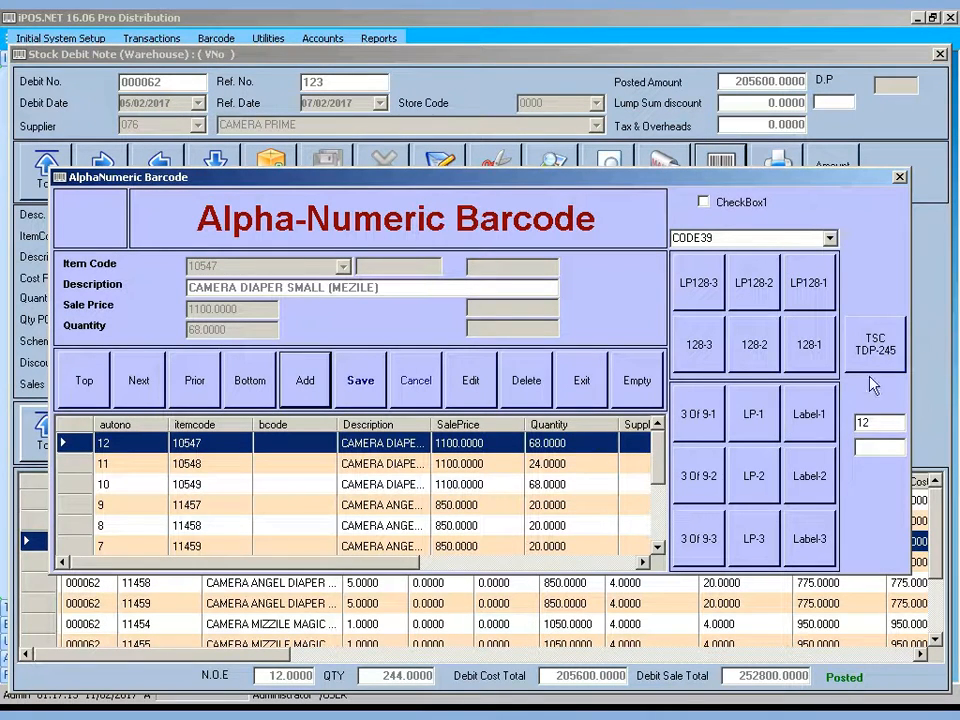
pyautogui.click(582, 373)
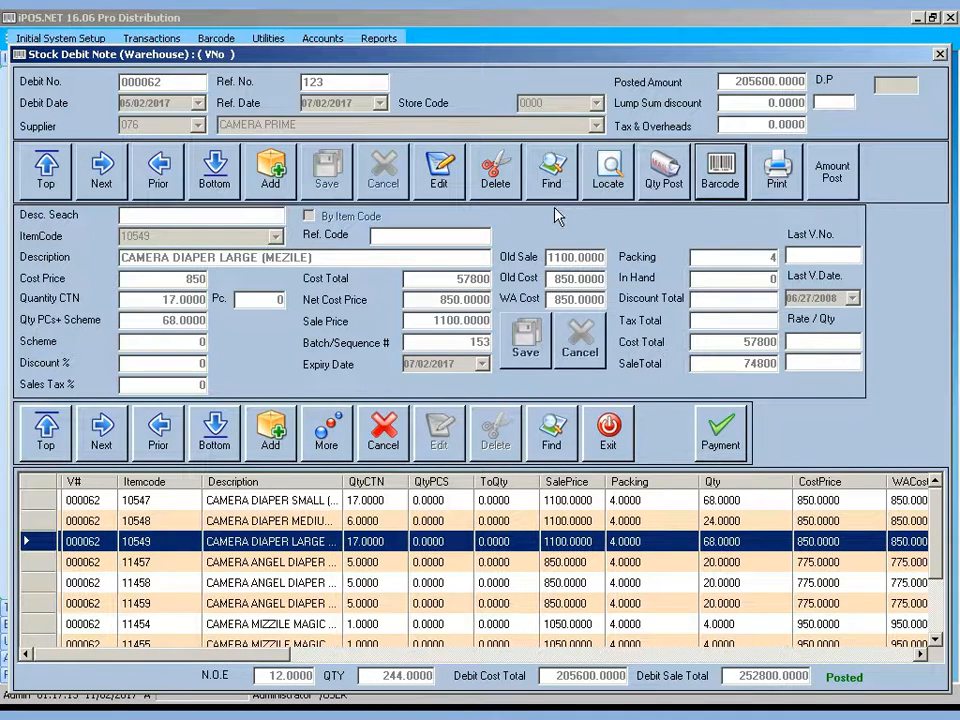
pyautogui.click(553, 175)
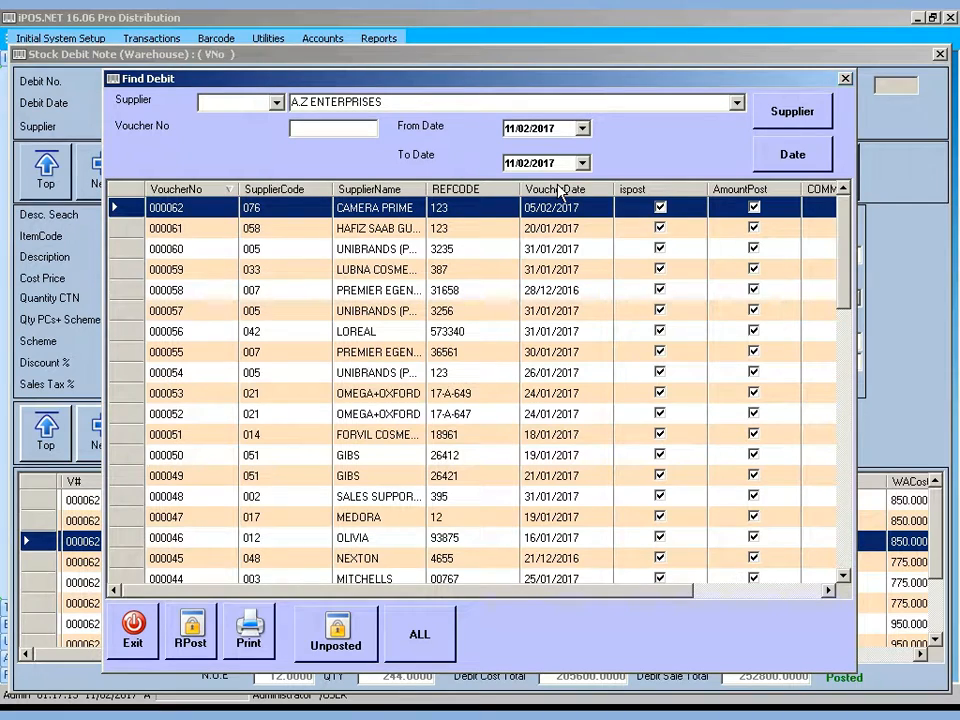
# Filter the debit vouchers to supplier OLIVIA and look over its results
pyautogui.click(420, 110)
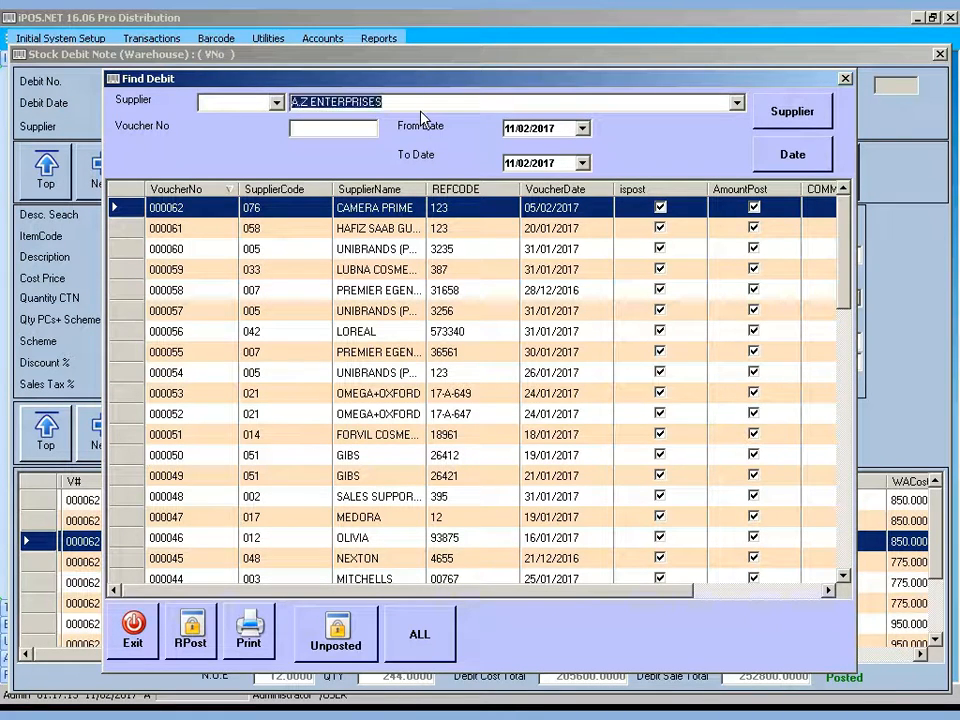
pyautogui.write('OL')
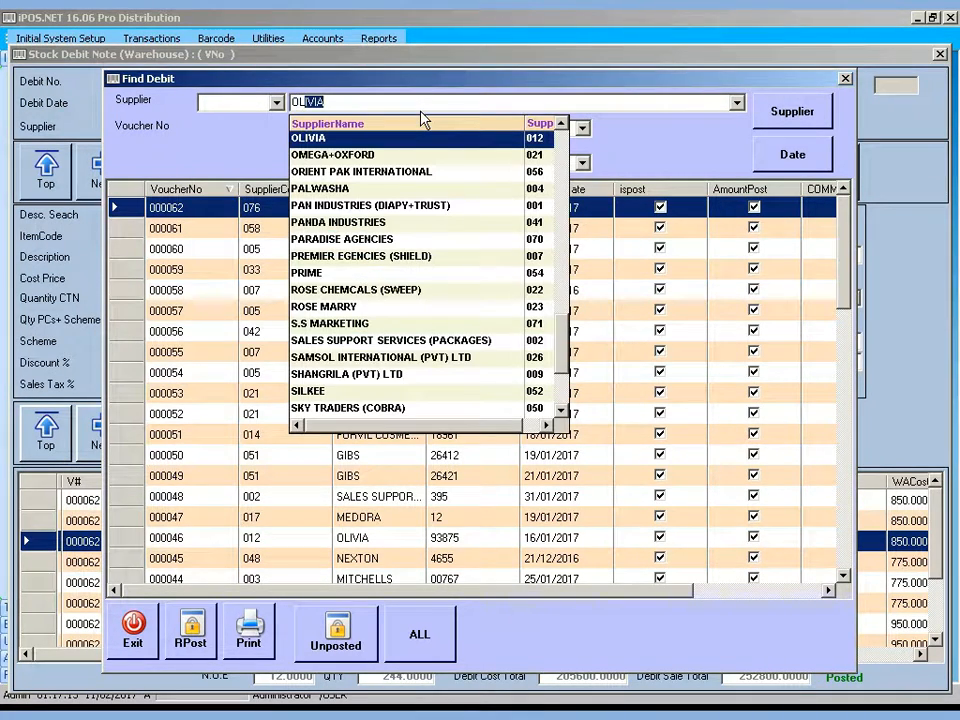
pyautogui.write('IVA')
pyautogui.press('BackSpace')
pyautogui.press('BackSpace')
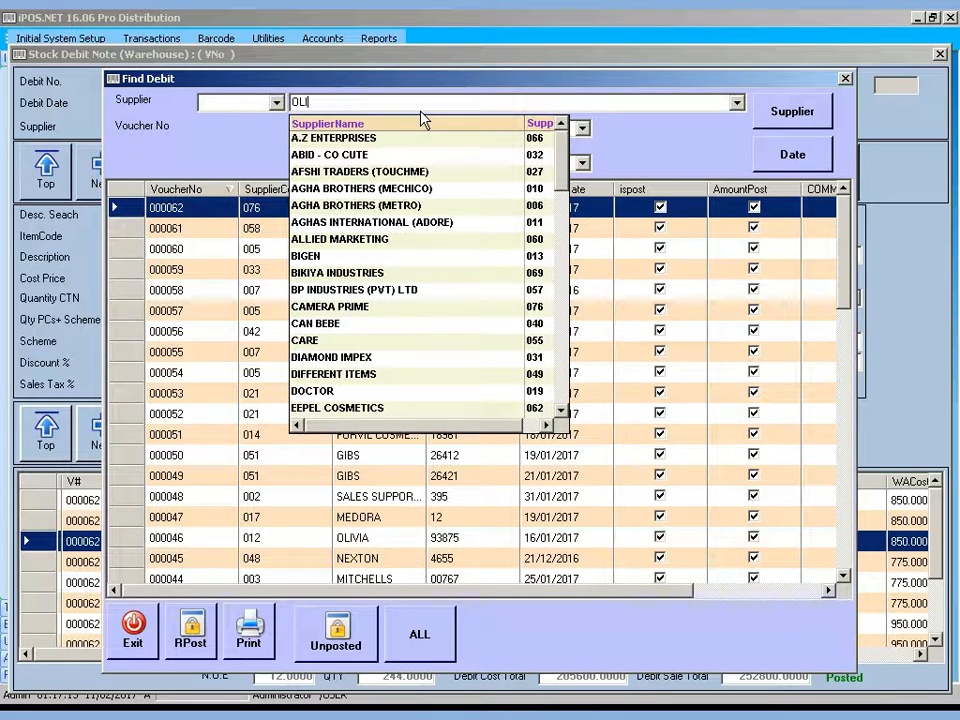
pyautogui.press('BackSpace')
pyautogui.press('BackSpace')
pyautogui.write('L')
pyautogui.press('Return')
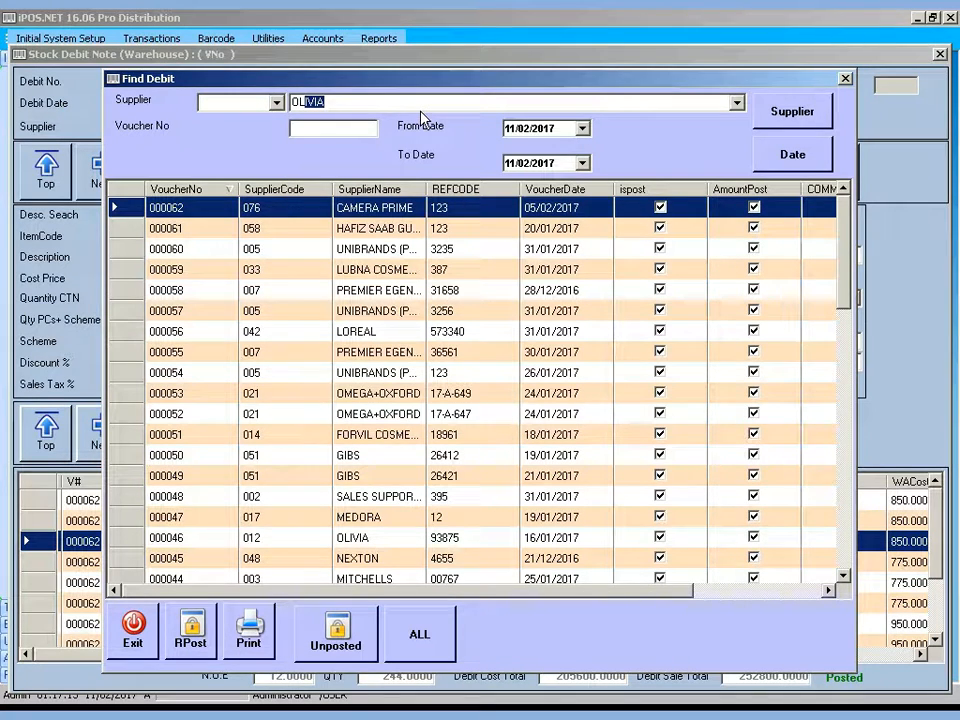
pyautogui.click(800, 120)
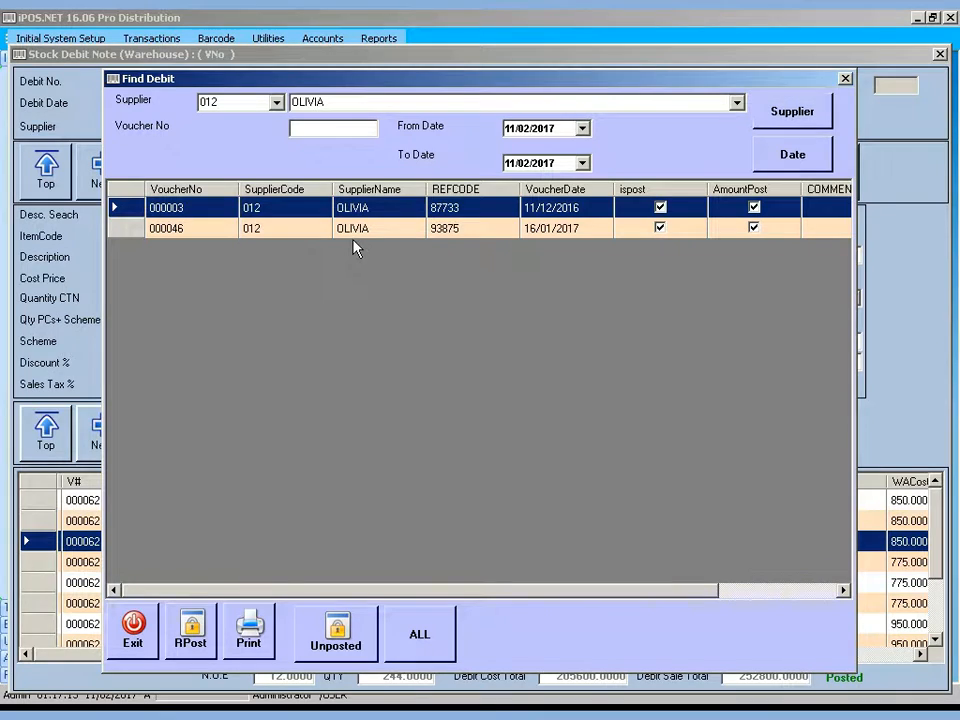
pyautogui.click(358, 230)
pyautogui.click(355, 210)
# Widen the From Date to 01/01/2017, enter voucher 000046, and load it
pyautogui.click(782, 164)
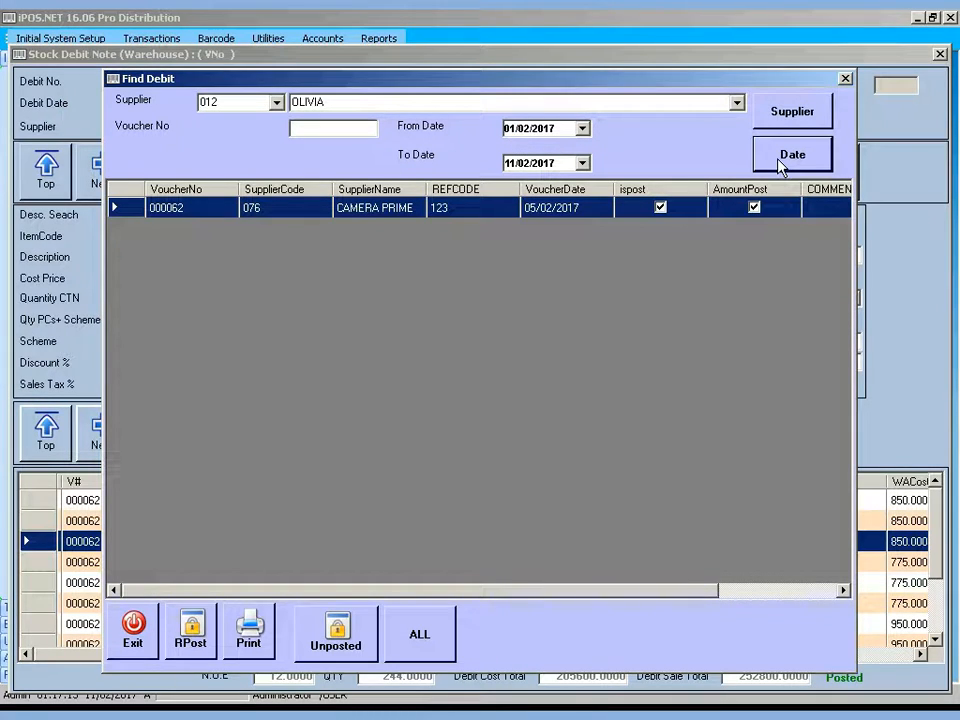
pyautogui.click(526, 129)
pyautogui.write('01')
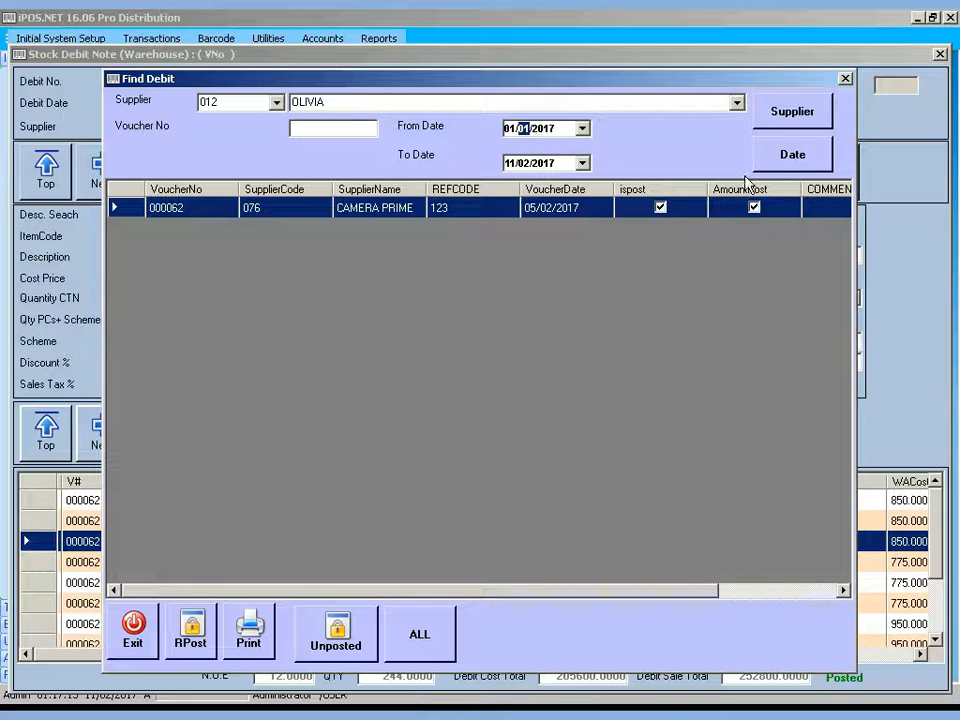
pyautogui.click(792, 154)
pyautogui.press('Down')
pyautogui.press('Down')
pyautogui.press('Down')
pyautogui.press('Down')
pyautogui.press('Down')
pyautogui.press('Down')
pyautogui.press('Down')
pyautogui.press('Down')
pyautogui.press('Down')
pyautogui.press('Down')
pyautogui.press('Down')
pyautogui.press('Down')
pyautogui.press('Down')
pyautogui.press('Down')
pyautogui.press('Down')
pyautogui.press('Down')
pyautogui.press('Down')
pyautogui.press('Down')
pyautogui.press('Down')
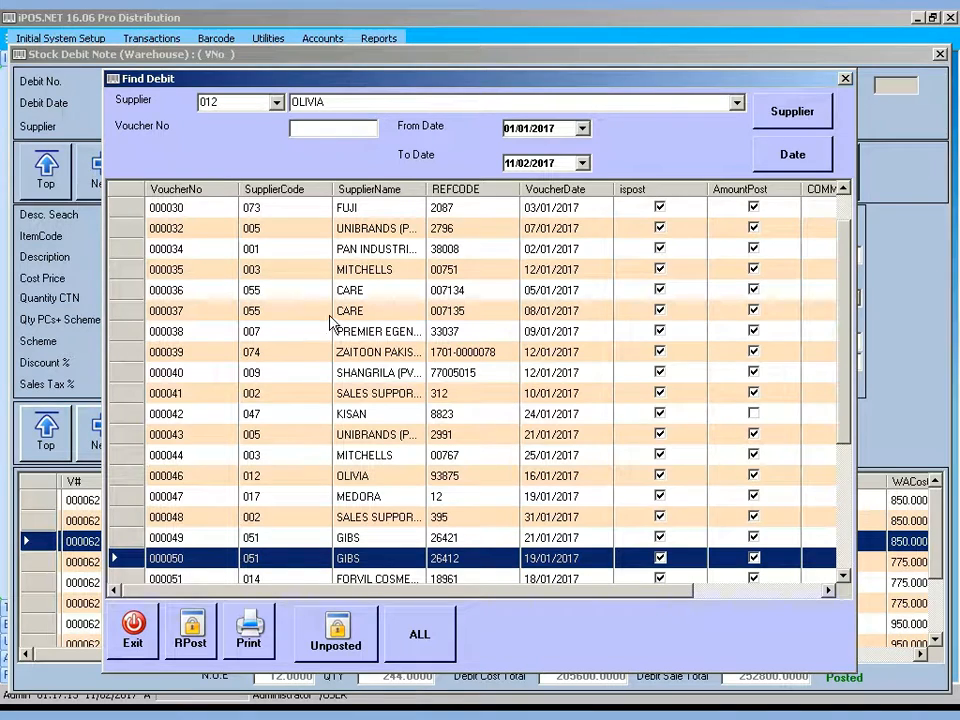
pyautogui.write('000046')
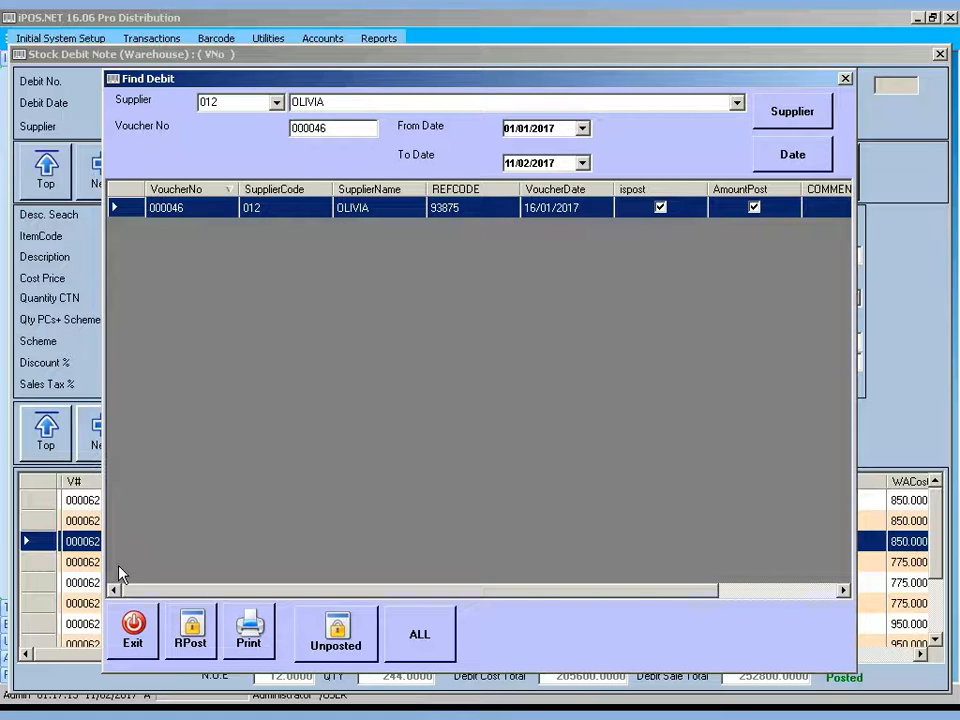
pyautogui.click(130, 630)
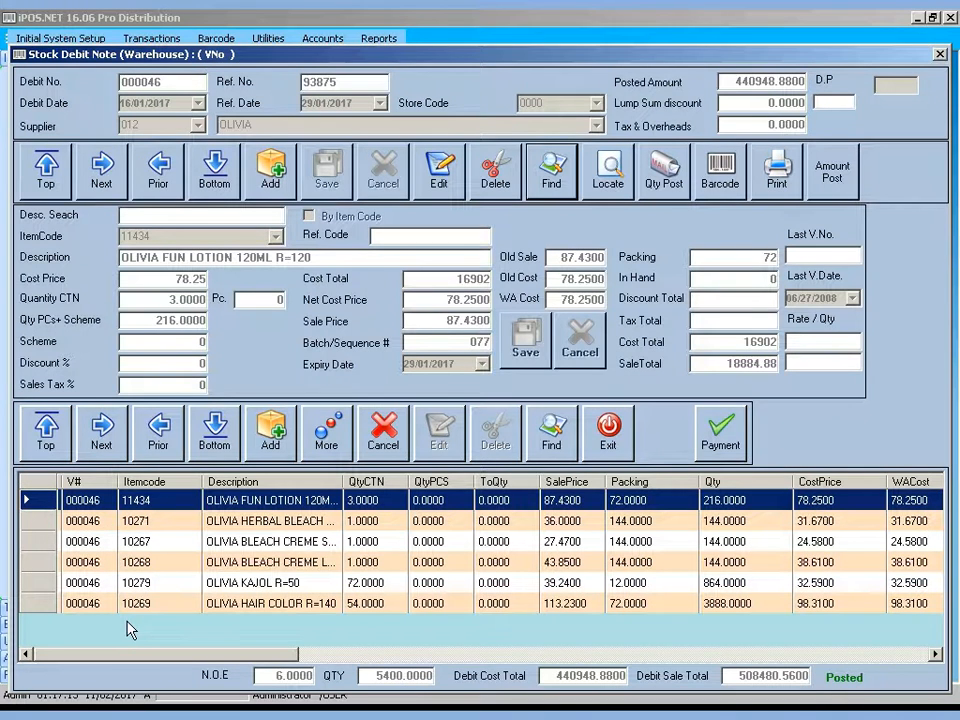